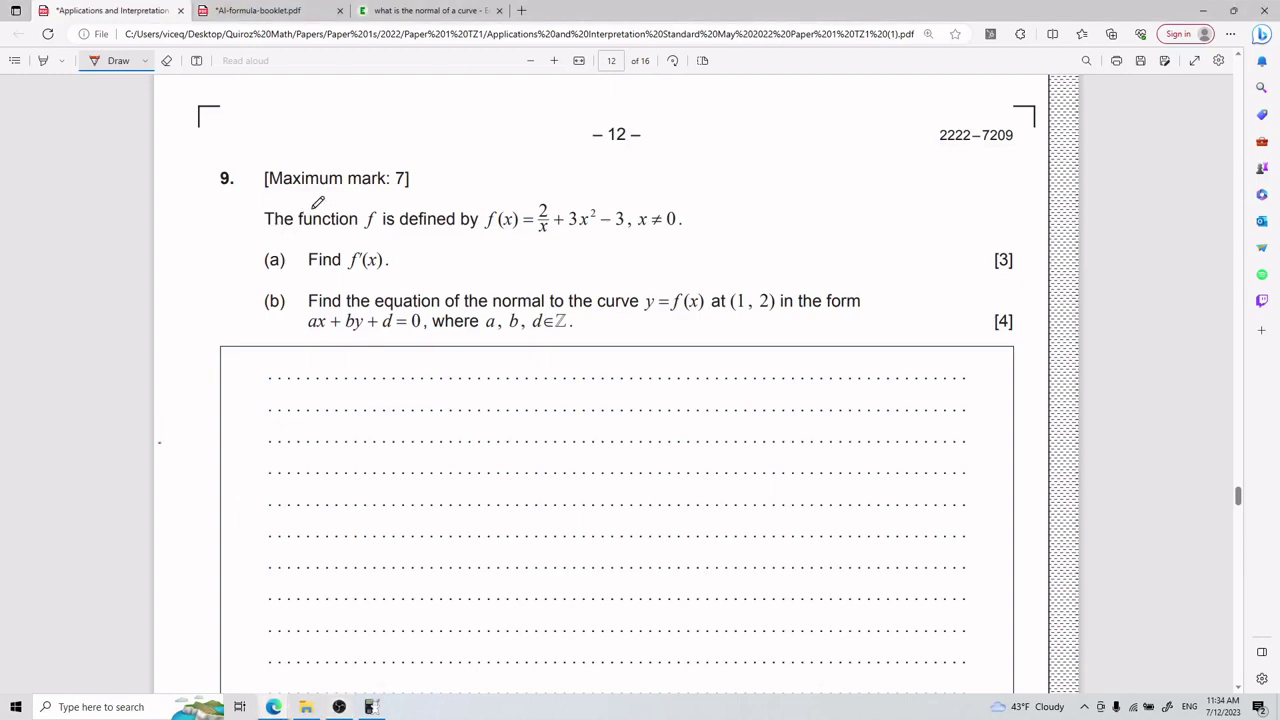
- Mark up the f(x) definition and part (a), then erase those marks again
drag(361, 232, 378, 230)
mouse_move(488, 224)
mouse_down()
mouse_move(486, 200)
mouse_move(676, 188)
mouse_move(714, 232)
mouse_move(535, 230)
mouse_up()
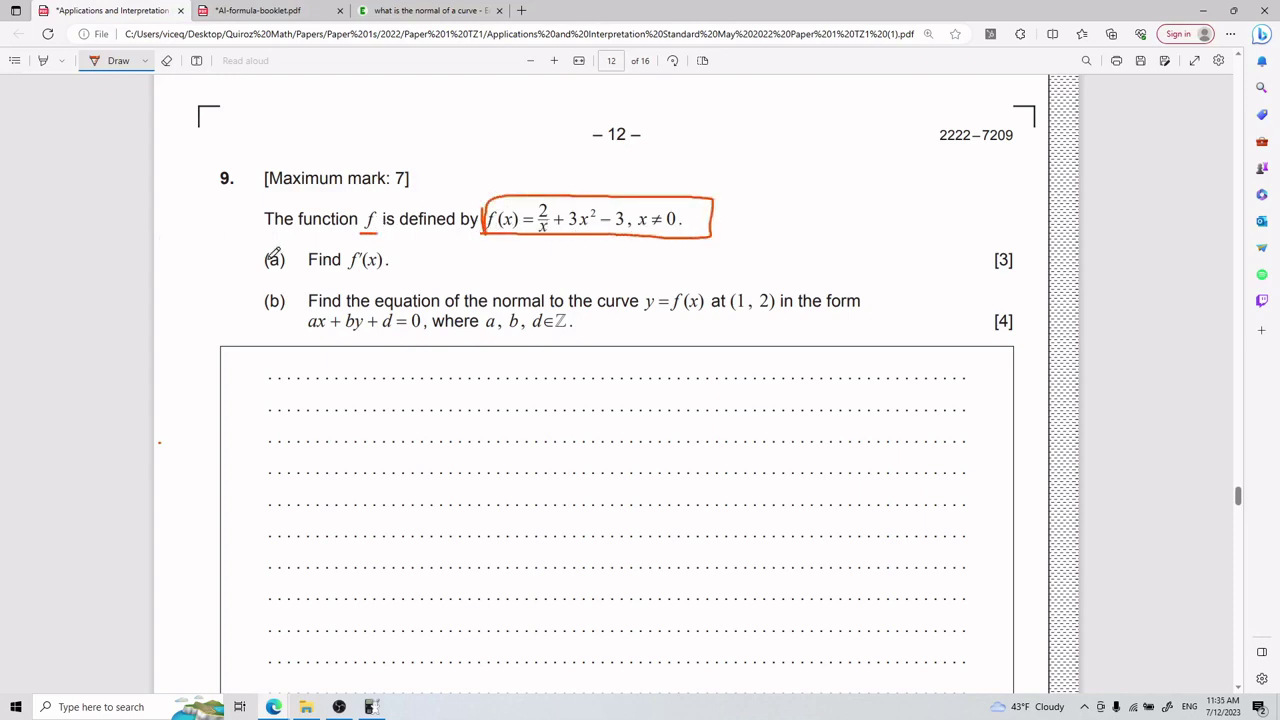
mouse_move(255, 245)
mouse_down()
mouse_move(394, 247)
mouse_move(298, 230)
mouse_move(254, 241)
mouse_up()
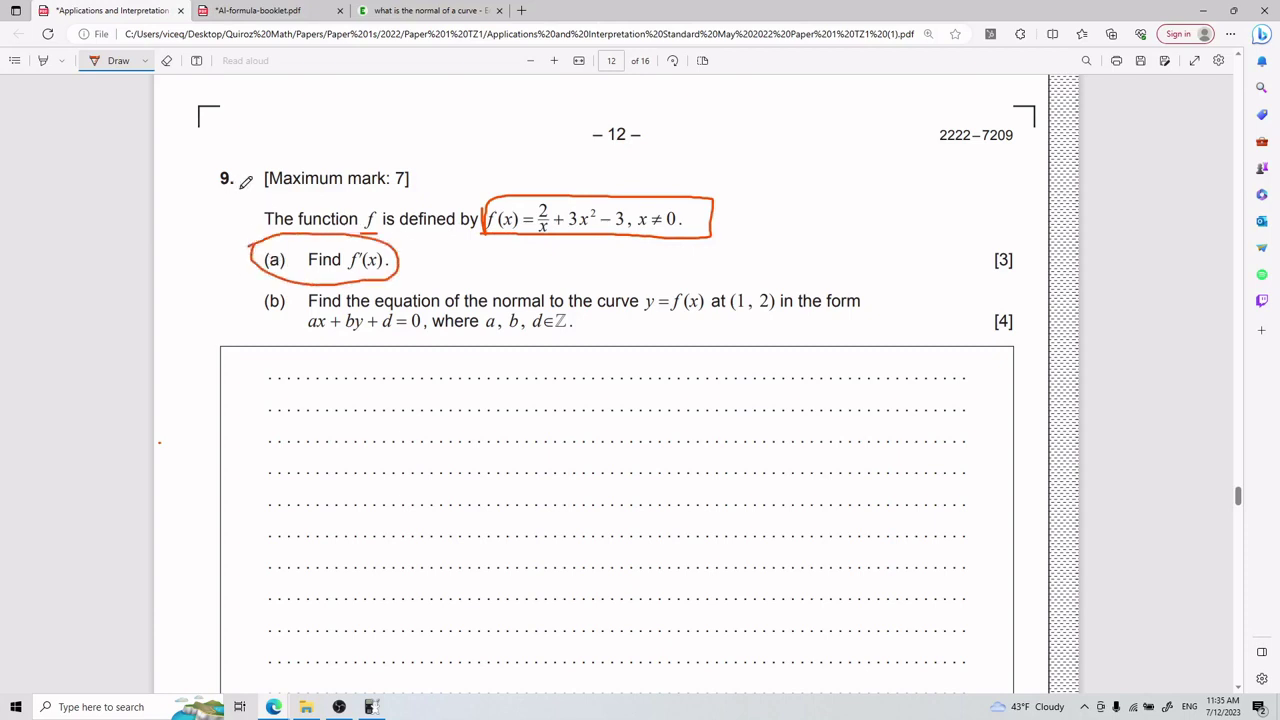
click(168, 60)
drag(479, 197, 411, 243)
click(371, 231)
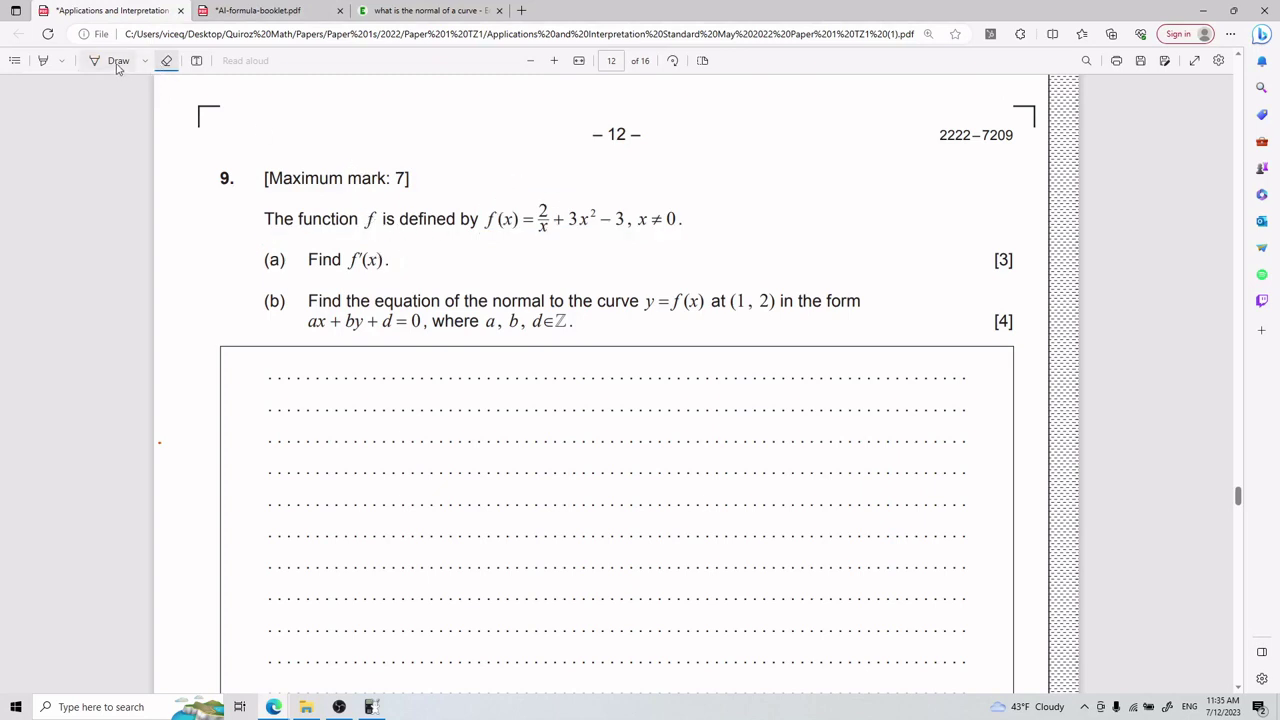
click(130, 61)
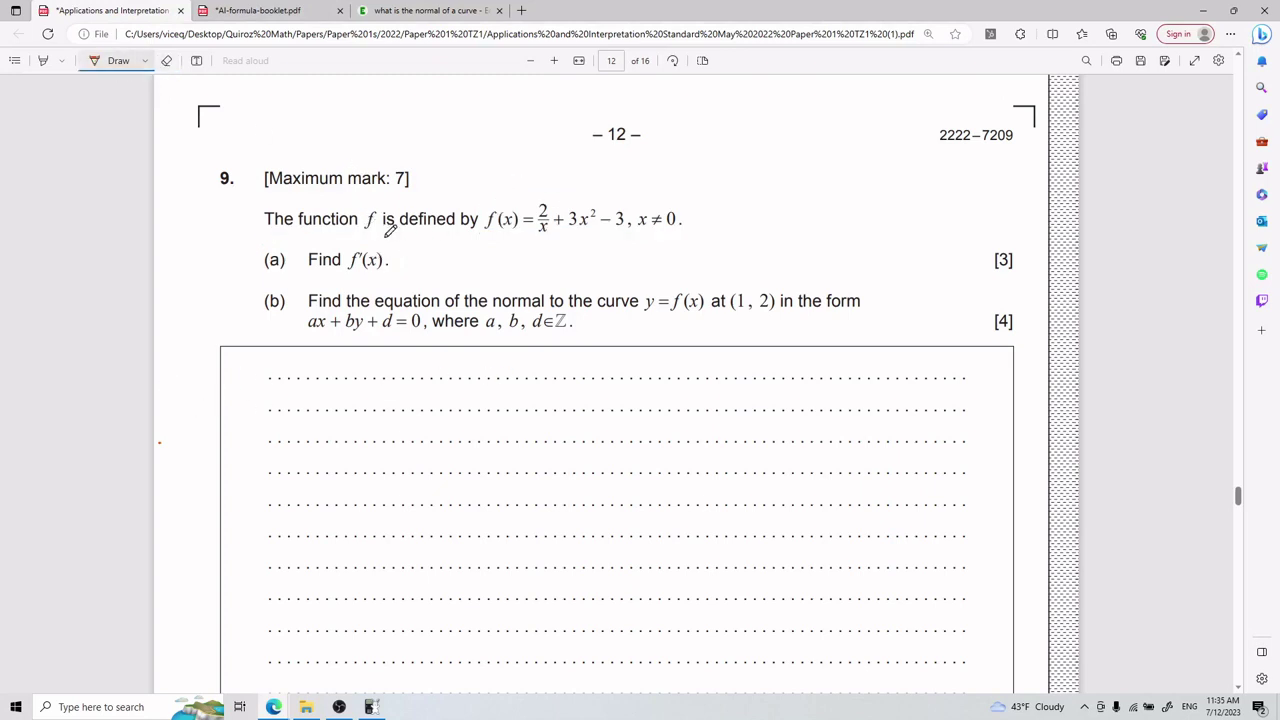
- Beside part (a), write an arrow to 'derivative' followed by ∂f/∂x = df/dx
mouse_move(388, 261)
mouse_down()
mouse_move(424, 268)
mouse_move(432, 247)
mouse_move(441, 272)
mouse_move(462, 253)
mouse_move(483, 268)
mouse_move(495, 248)
mouse_move(492, 263)
mouse_move(542, 268)
mouse_up()
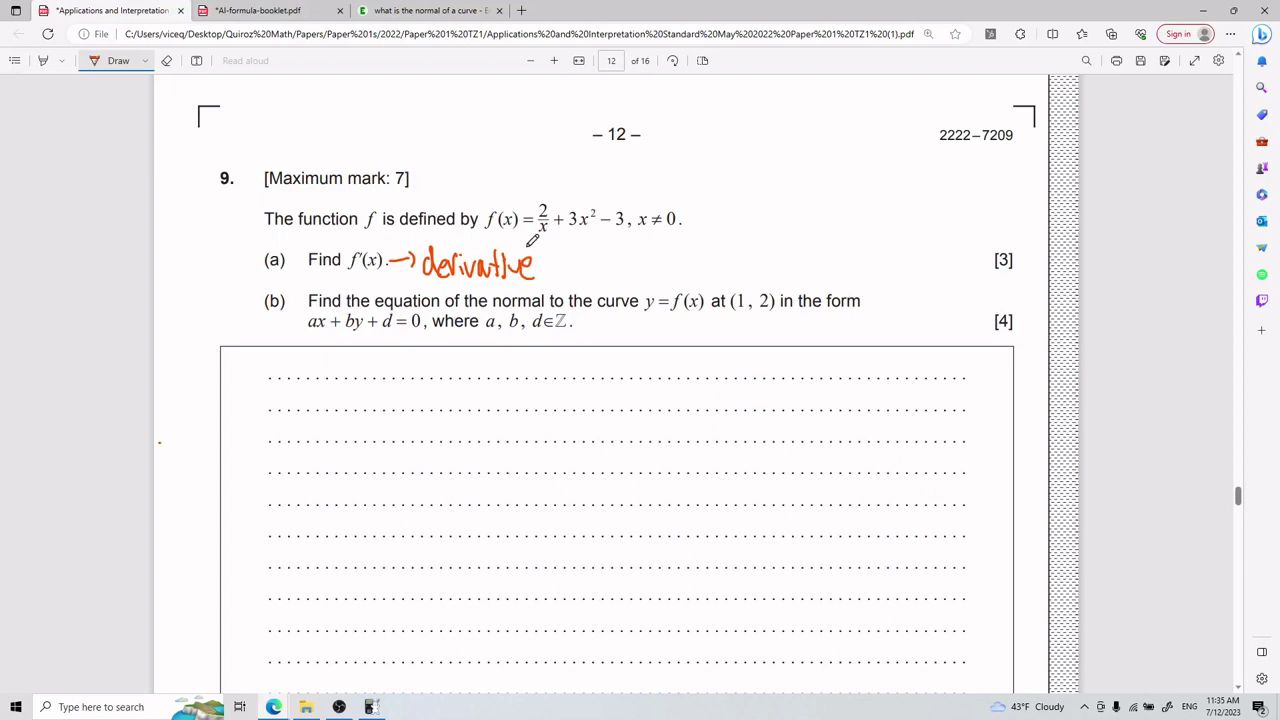
mouse_move(580, 240)
mouse_down()
mouse_move(571, 251)
mouse_move(606, 260)
mouse_move(578, 290)
mouse_move(612, 276)
mouse_up()
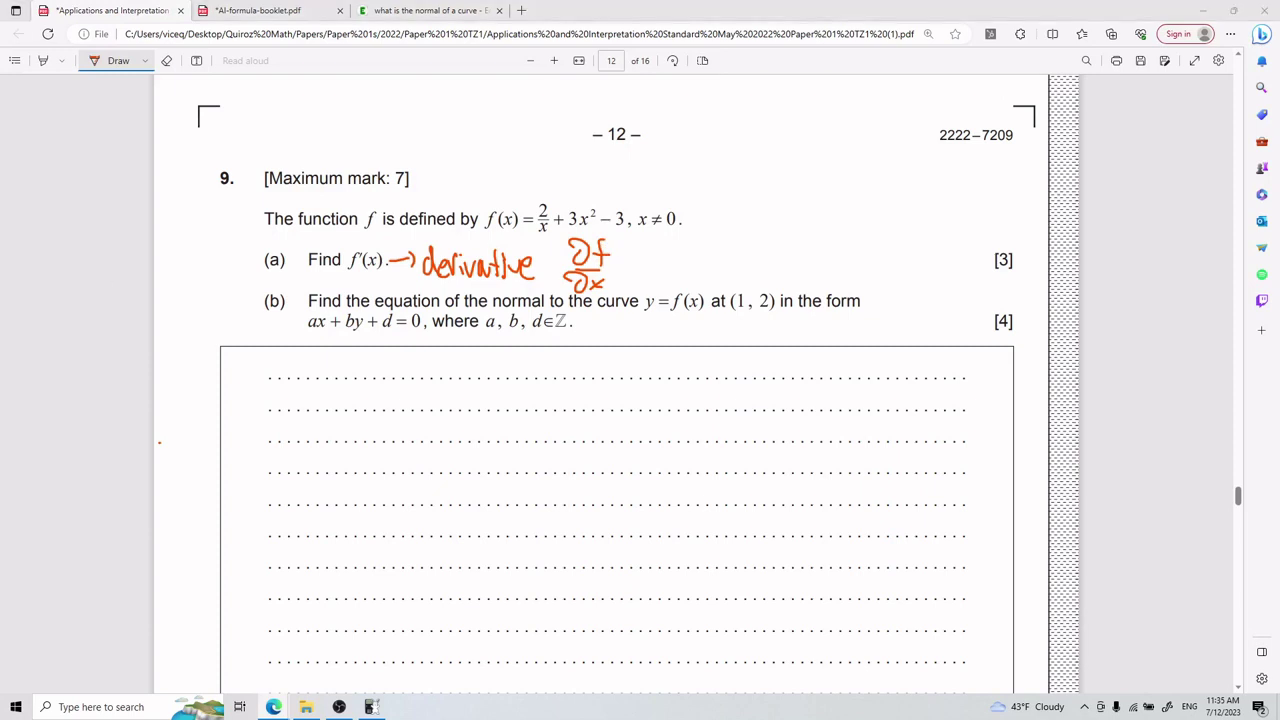
drag(622, 260, 636, 259)
mouse_move(623, 268)
mouse_down()
mouse_move(716, 244)
mouse_move(712, 260)
mouse_move(722, 240)
mouse_move(726, 258)
mouse_move(692, 290)
mouse_move(722, 280)
mouse_up()
- Sketch two ∂ symbols above the question, then erase both stray marks
mouse_move(780, 178)
mouse_down()
mouse_move(774, 152)
mouse_move(759, 160)
mouse_up()
drag(785, 205, 788, 215)
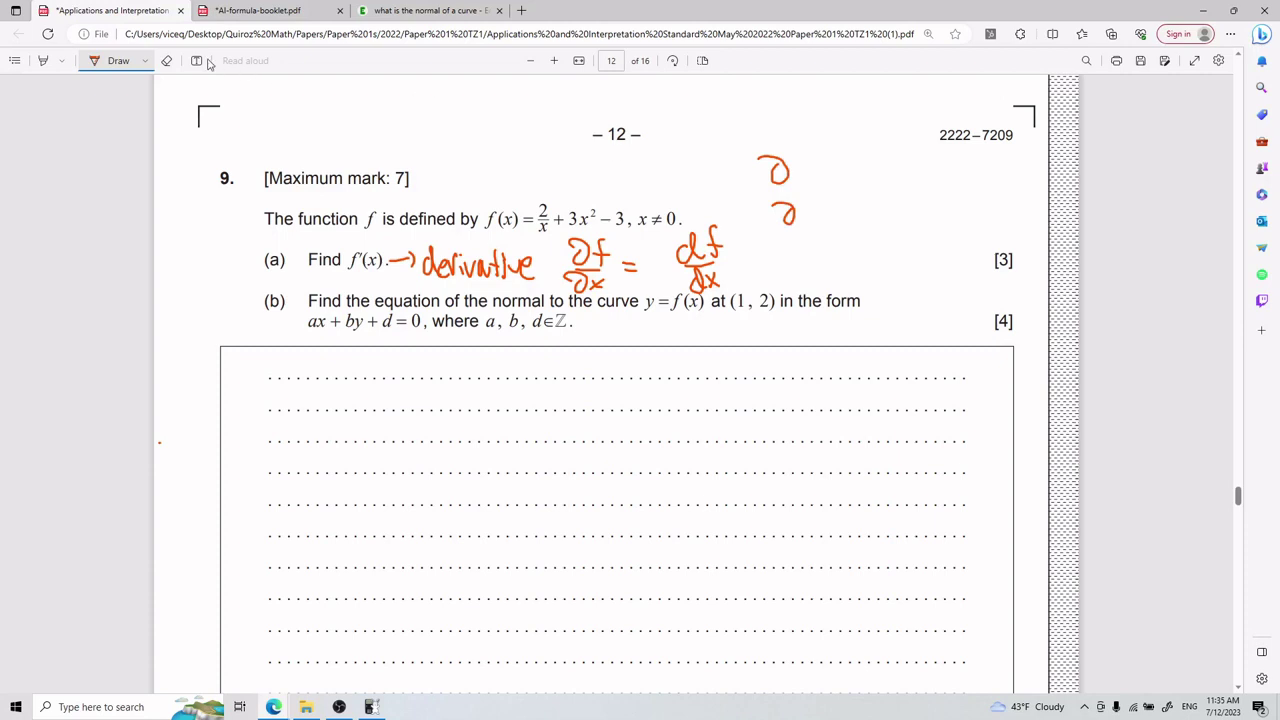
click(166, 60)
click(790, 220)
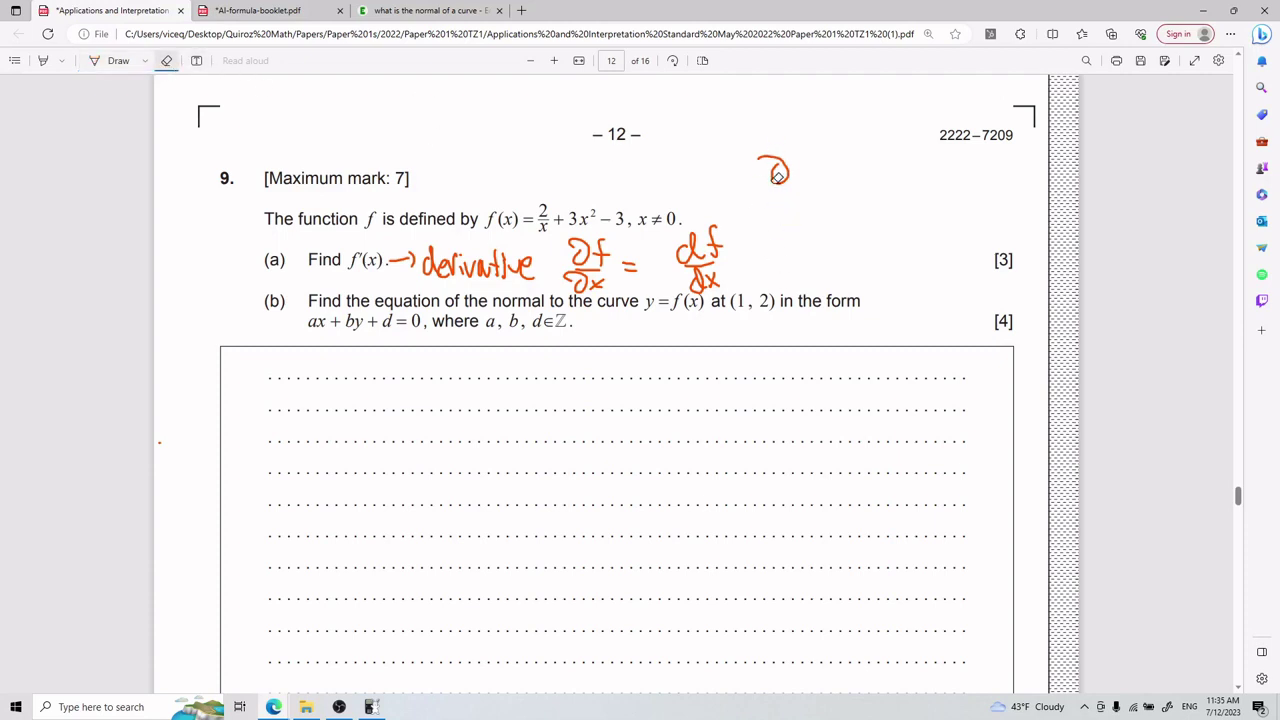
click(778, 177)
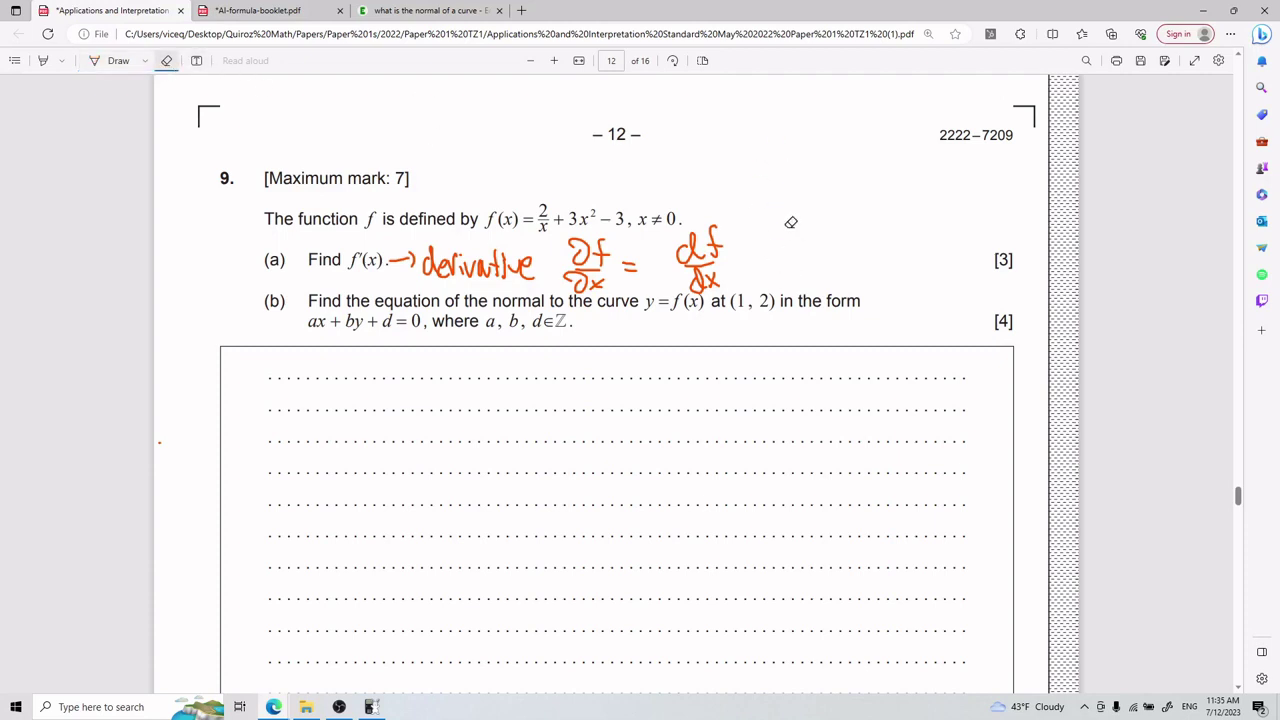
click(112, 60)
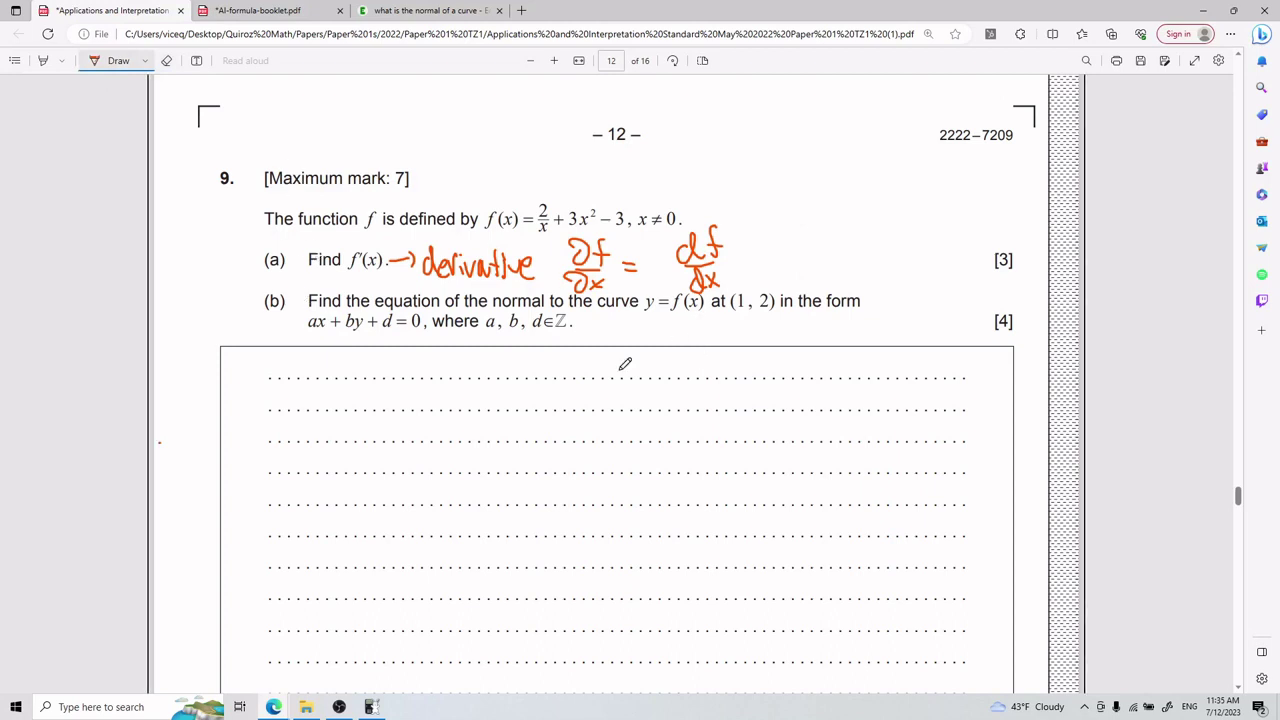
- Below the answer lines, write f(x) = x² in red ink
scroll(510, 200, up, 1)
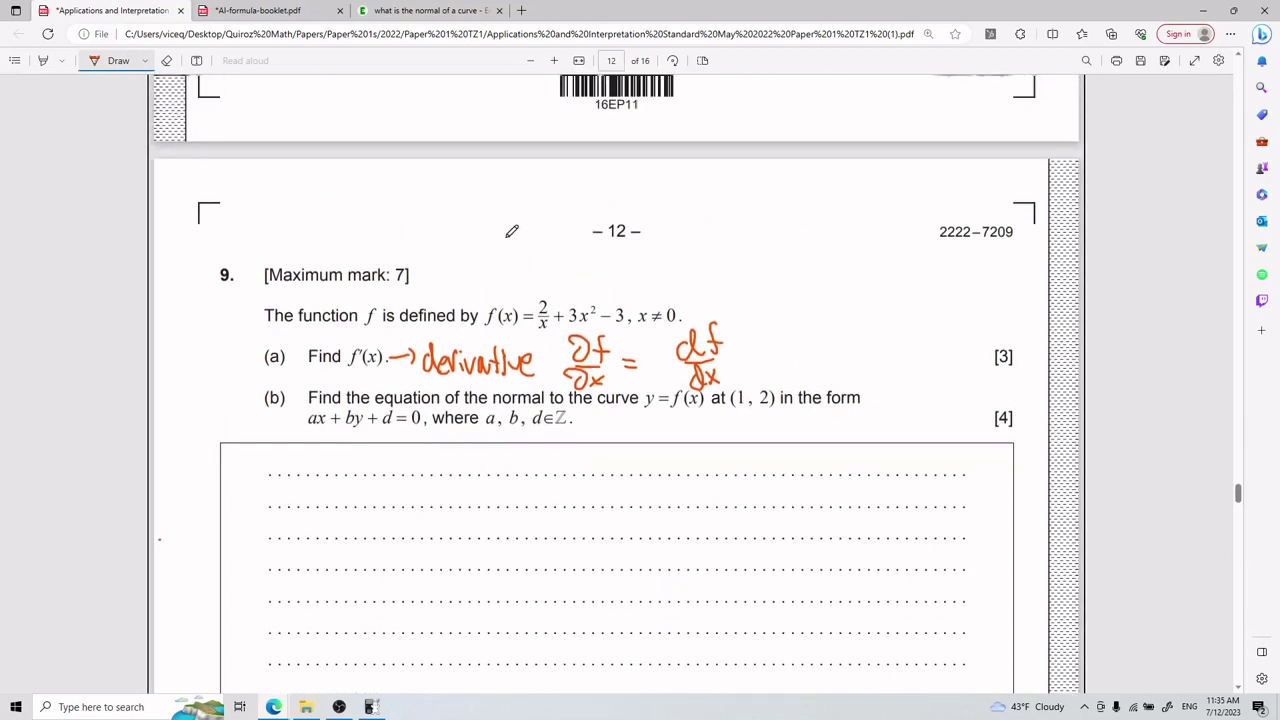
scroll(520, 230, down, 1)
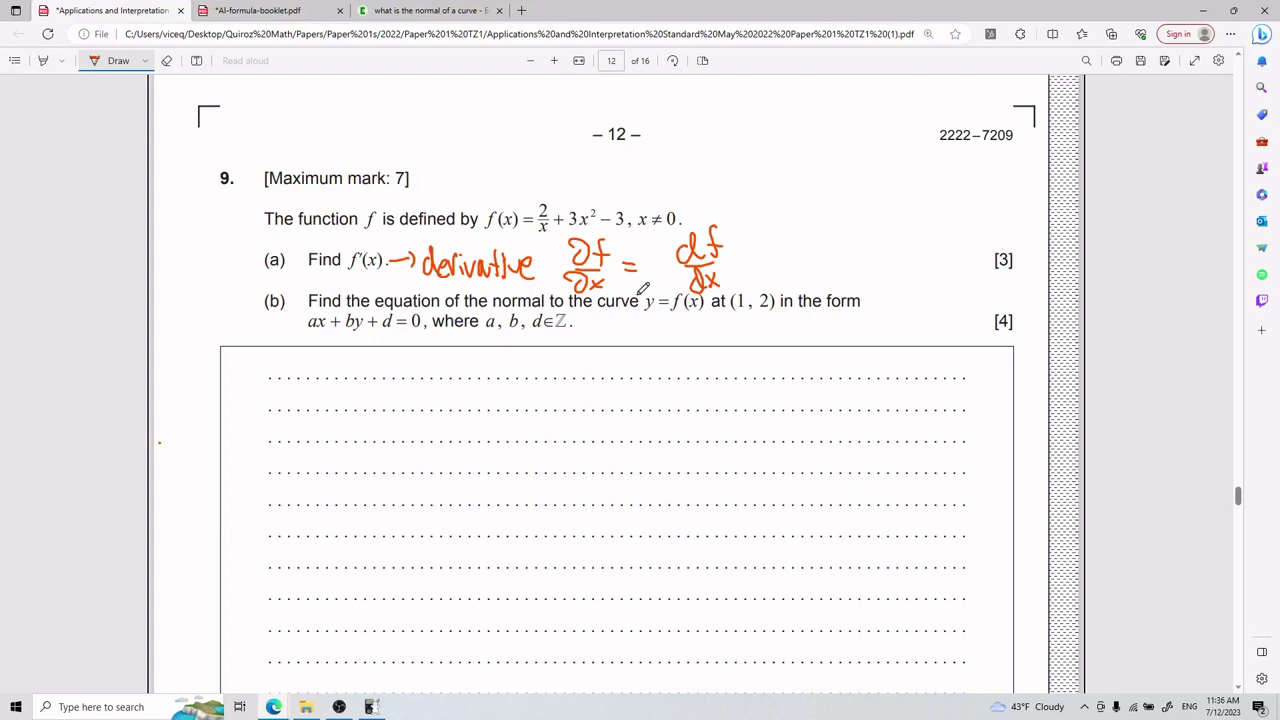
scroll(640, 291, down, 5)
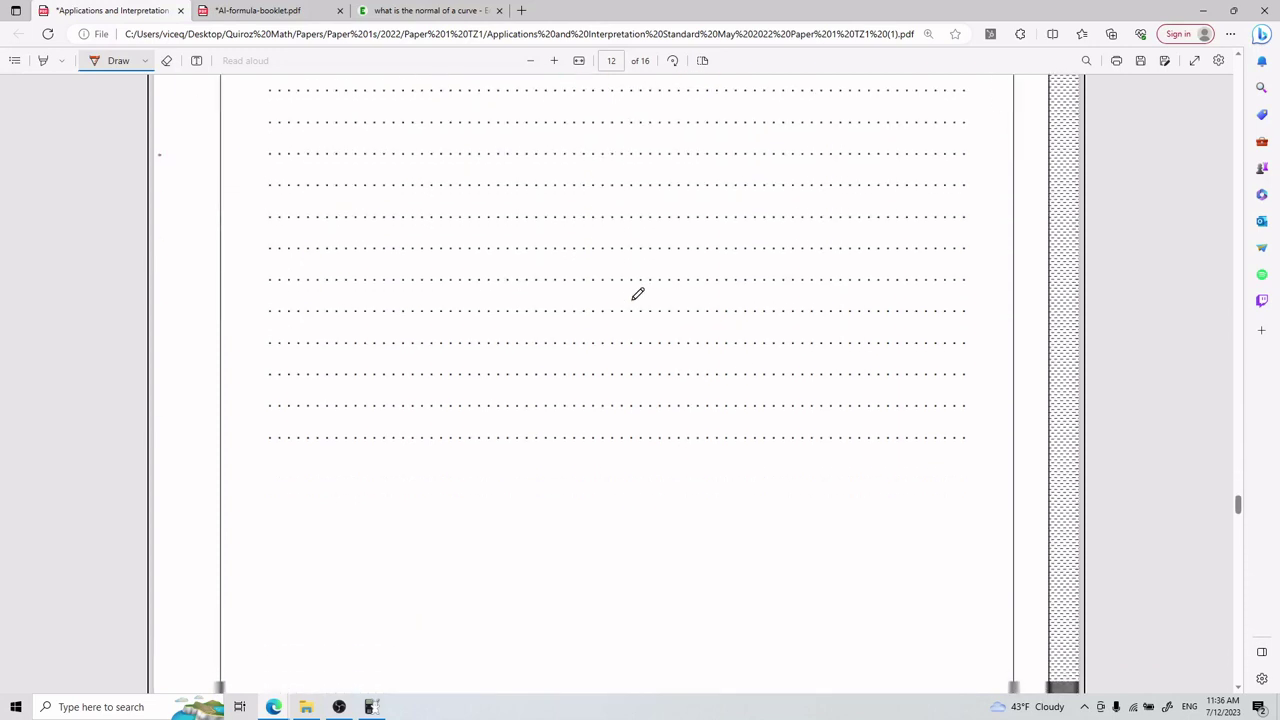
scroll(486, 357, down, 1)
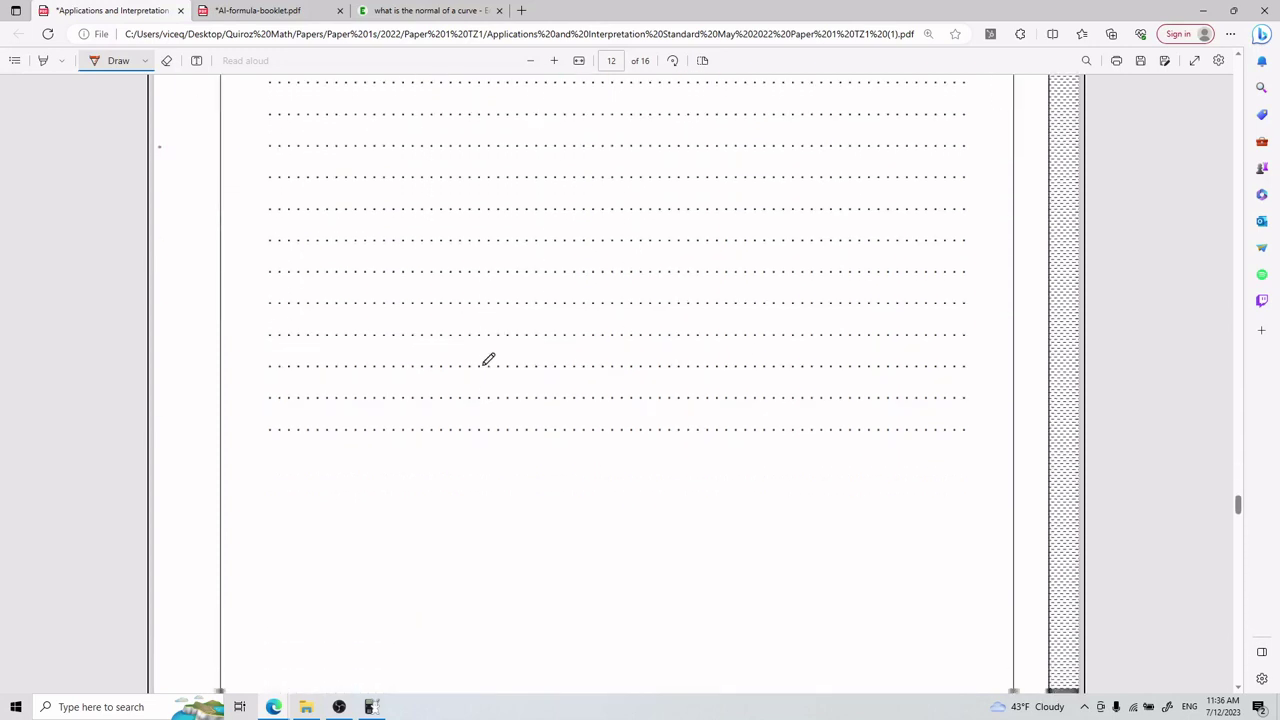
mouse_move(301, 409)
mouse_down()
mouse_move(279, 449)
mouse_move(316, 444)
mouse_up()
mouse_move(336, 400)
mouse_down()
mouse_move(324, 461)
mouse_move(363, 458)
mouse_up()
drag(361, 421, 335, 458)
mouse_move(369, 412)
mouse_down()
mouse_move(373, 452)
mouse_move(409, 428)
mouse_up()
drag(393, 441, 468, 440)
mouse_move(472, 415)
mouse_down()
mouse_move(446, 442)
mouse_move(493, 418)
mouse_up()
- On the next line write f′(x) = x², then switch the pen colour to black
scroll(449, 486, down, 1)
drag(320, 443, 340, 520)
mouse_move(312, 480)
mouse_down()
mouse_move(344, 478)
mouse_move(354, 462)
mouse_move(385, 494)
mouse_up()
mouse_move(393, 452)
mouse_down()
mouse_move(425, 482)
mouse_move(404, 486)
mouse_up()
mouse_move(433, 434)
mouse_down()
mouse_move(438, 485)
mouse_move(479, 449)
mouse_up()
drag(458, 463, 576, 461)
click(145, 60)
click(155, 112)
drag(558, 432, 538, 470)
mouse_move(573, 406)
mouse_down()
mouse_move(605, 405)
mouse_move(566, 388)
mouse_move(529, 399)
mouse_move(520, 428)
mouse_up()
click(145, 60)
click(155, 112)
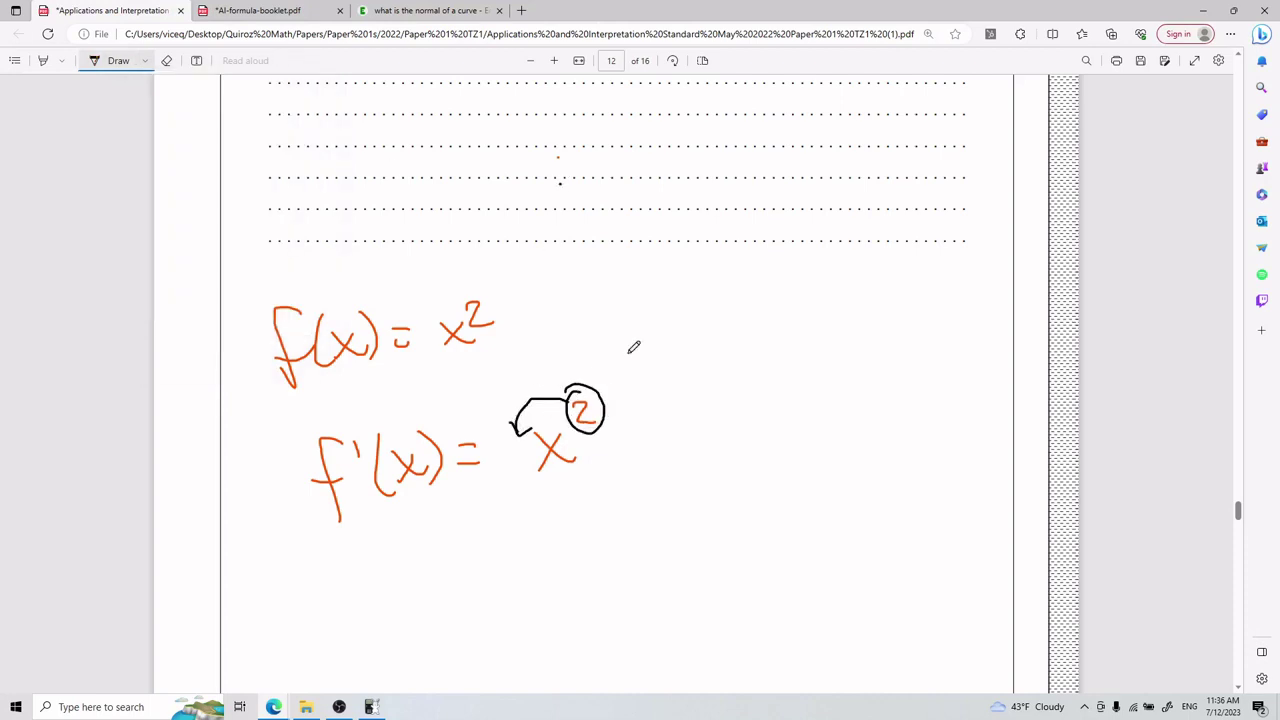
- Mark the exponent as 2−1 and continue with = 2x plus an exponent
drag(604, 410, 631, 417)
scroll(826, 347, down, 1)
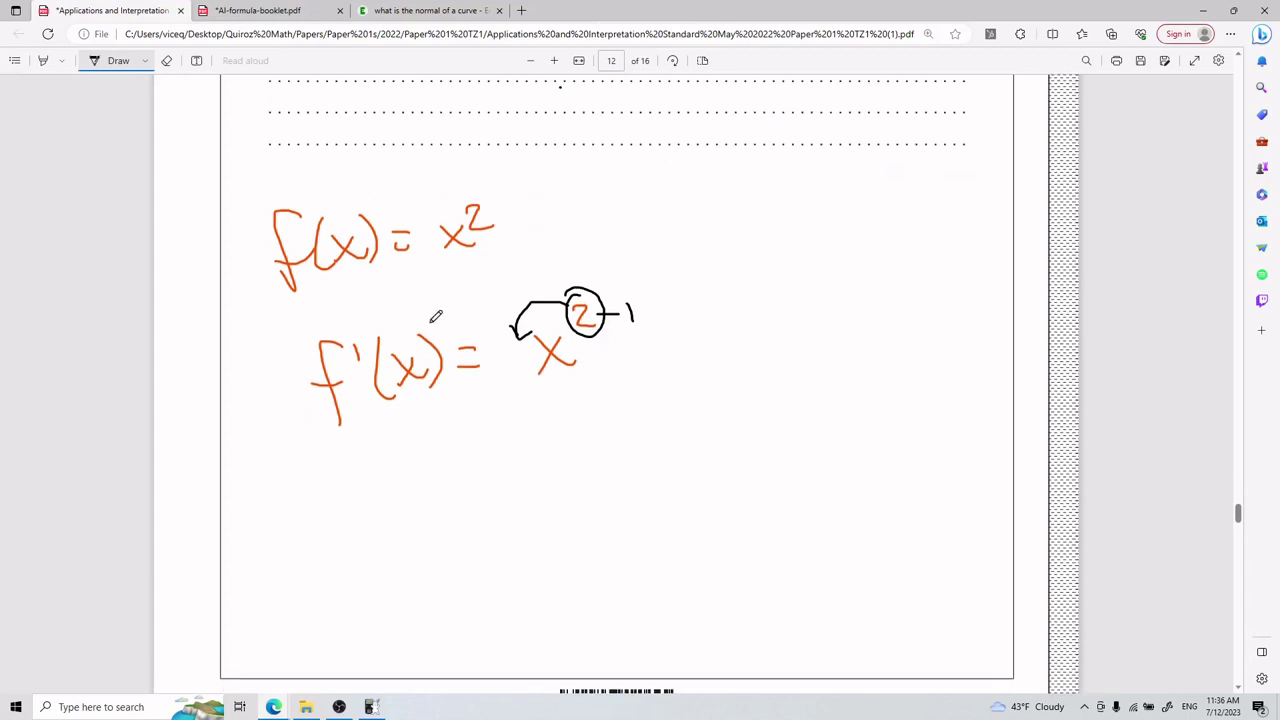
drag(644, 344, 662, 344)
mouse_move(647, 354)
mouse_down()
mouse_move(702, 348)
mouse_move(766, 366)
mouse_up()
drag(764, 338, 740, 366)
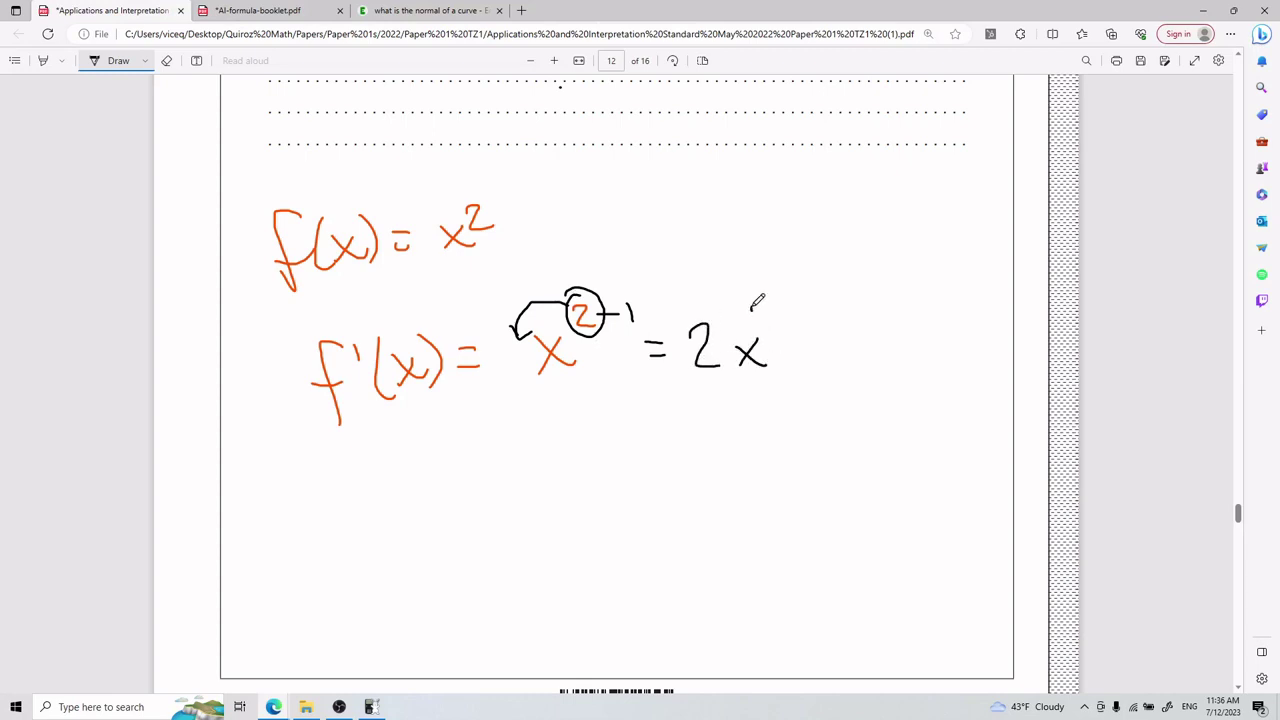
drag(752, 312, 769, 317)
mouse_move(776, 308)
mouse_down()
mouse_move(780, 324)
mouse_move(768, 318)
mouse_move(830, 344)
mouse_up()
- Trim the exponent to leave 2x¹, then finish the line with = 2x
click(166, 60)
click(96, 60)
mouse_move(834, 324)
mouse_down()
mouse_move(864, 350)
mouse_move(900, 353)
mouse_up()
drag(888, 335, 872, 352)
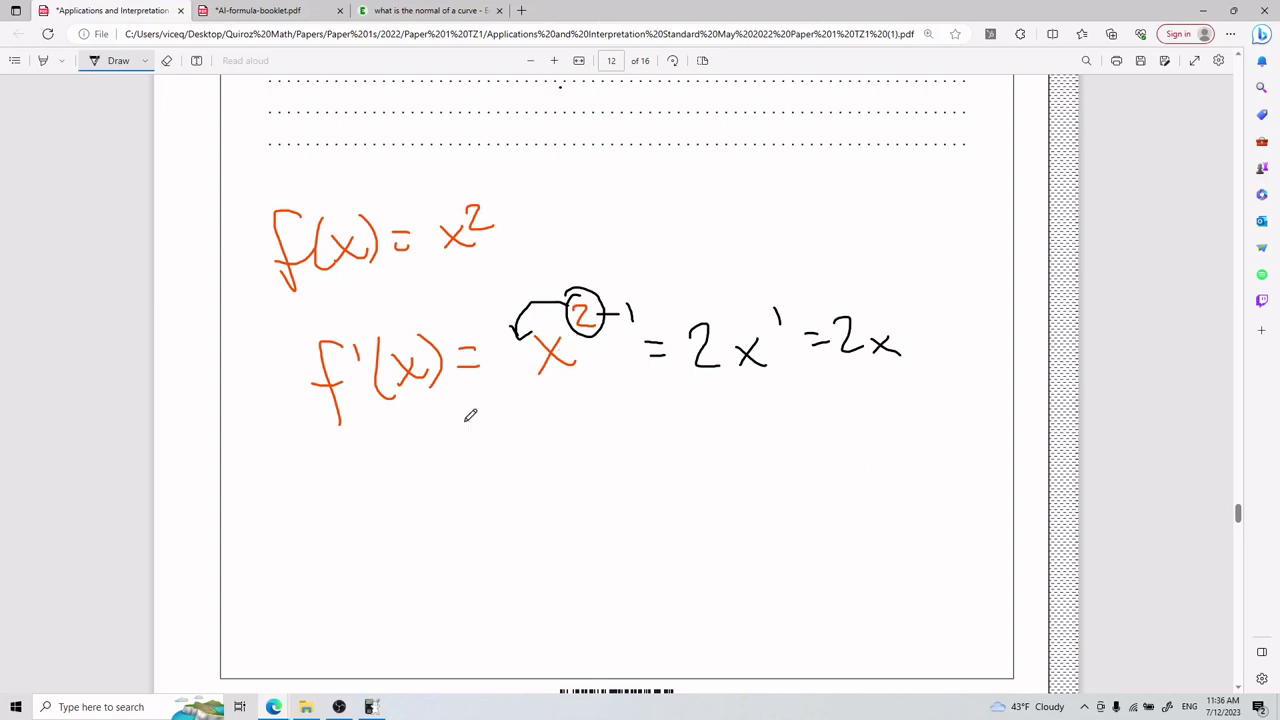
click(145, 60)
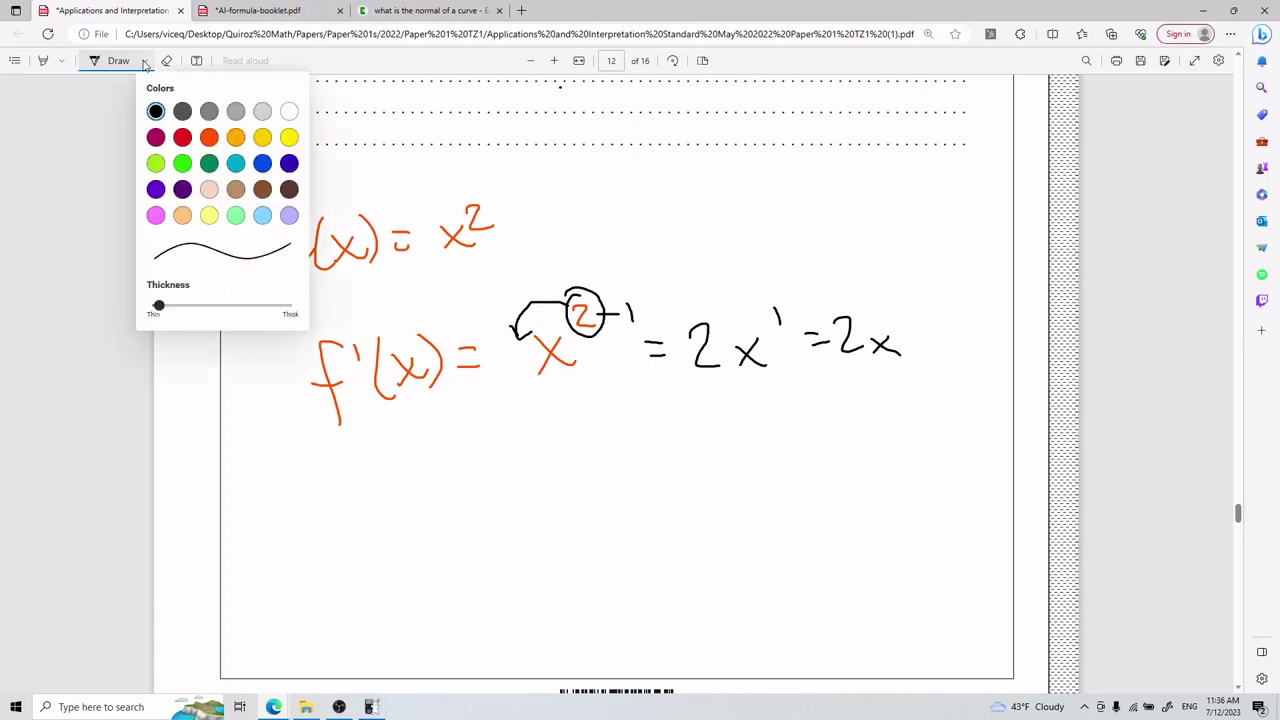
- In red, circle the x² term in the derivative and add a coefficient 2 to f(x)
click(182, 137)
click(469, 94)
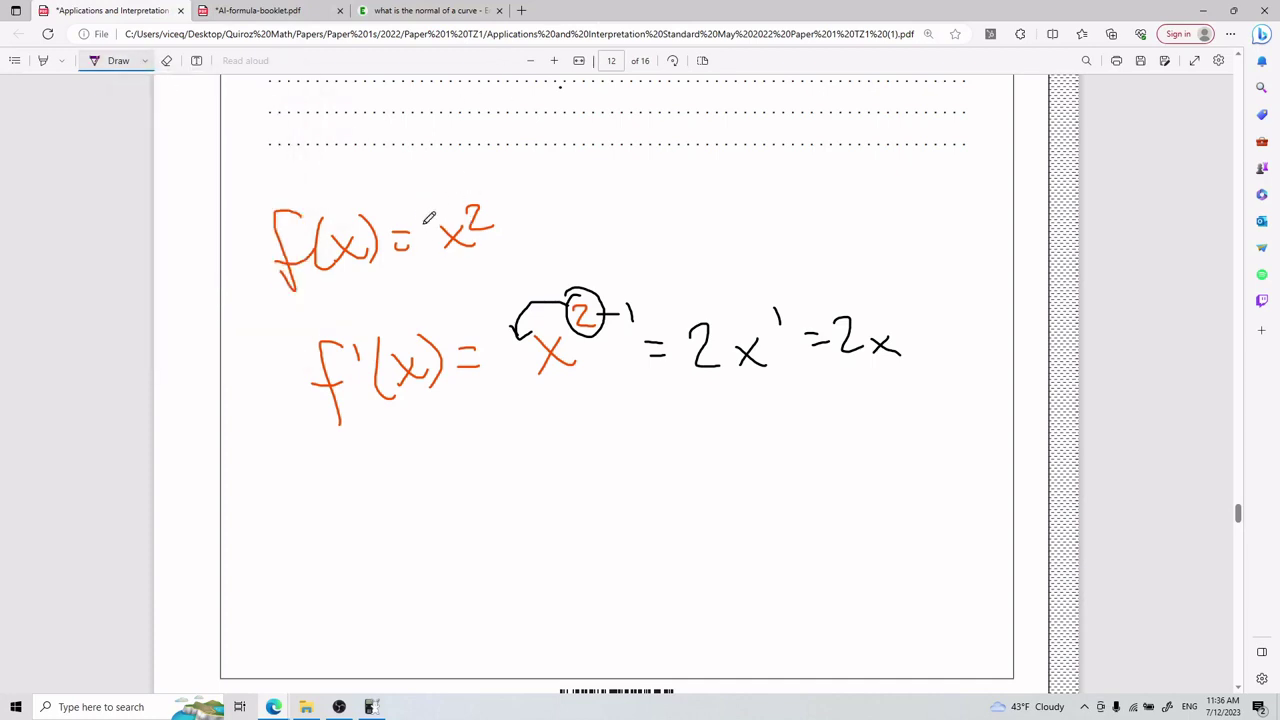
mouse_move(490, 166)
mouse_down()
mouse_move(432, 152)
mouse_move(494, 158)
mouse_up()
click(166, 60)
click(110, 60)
mouse_move(419, 222)
mouse_down()
mouse_move(423, 250)
mouse_move(438, 255)
mouse_up()
- Add a coefficient 2 in f′(x) and a multiplying 2 in the result, erasing the old 2
drag(505, 340, 528, 375)
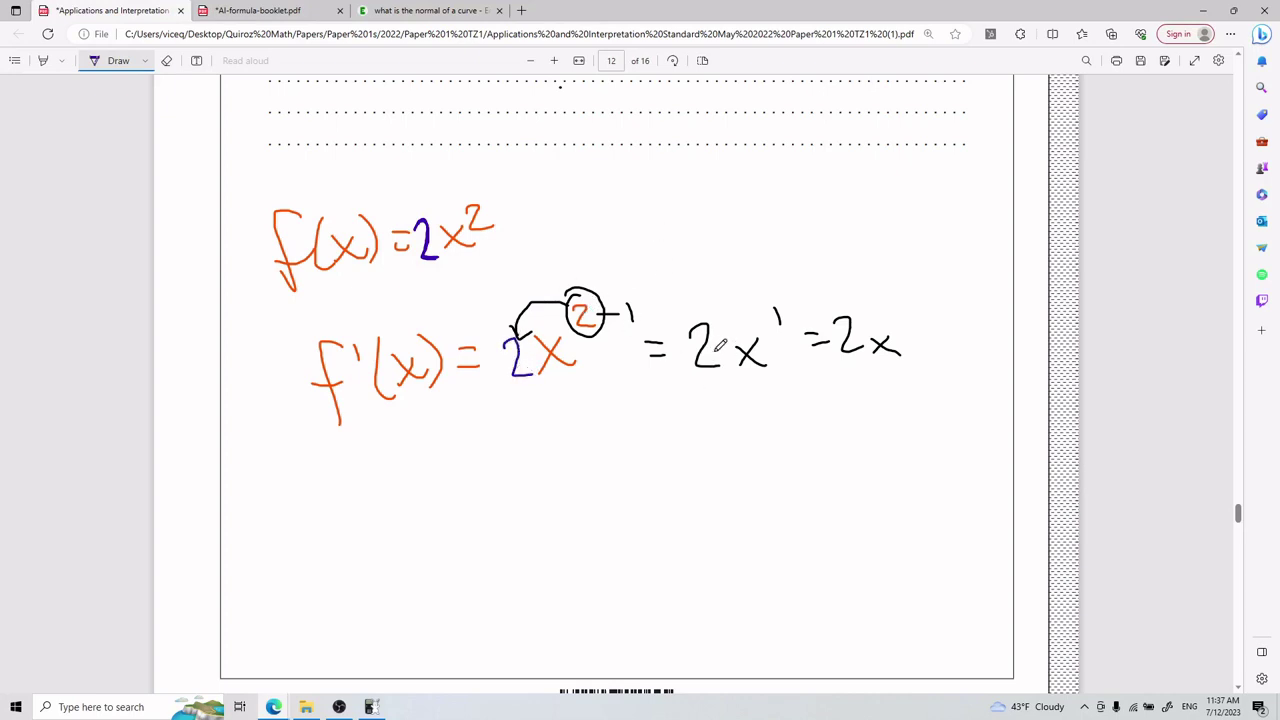
drag(722, 334, 742, 368)
click(166, 60)
drag(837, 327, 856, 356)
click(99, 61)
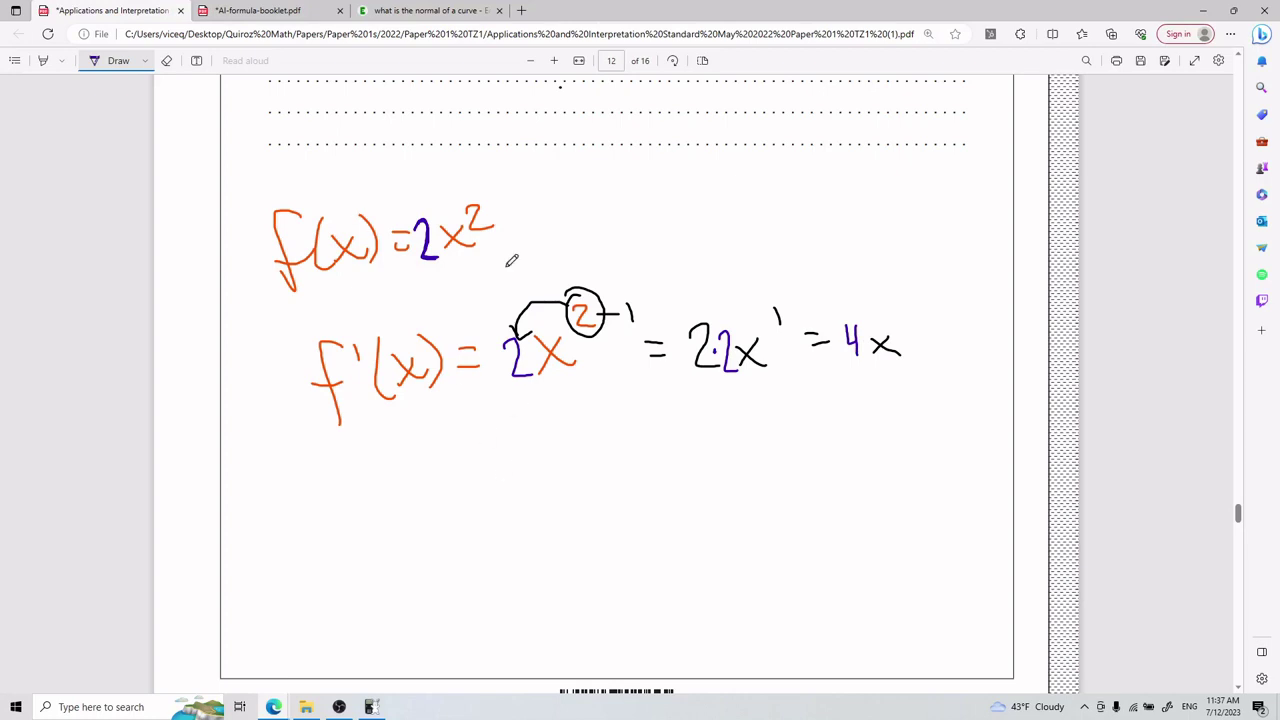
- Change the exponent of f(x) and the circled derivative exponent to 3
click(166, 60)
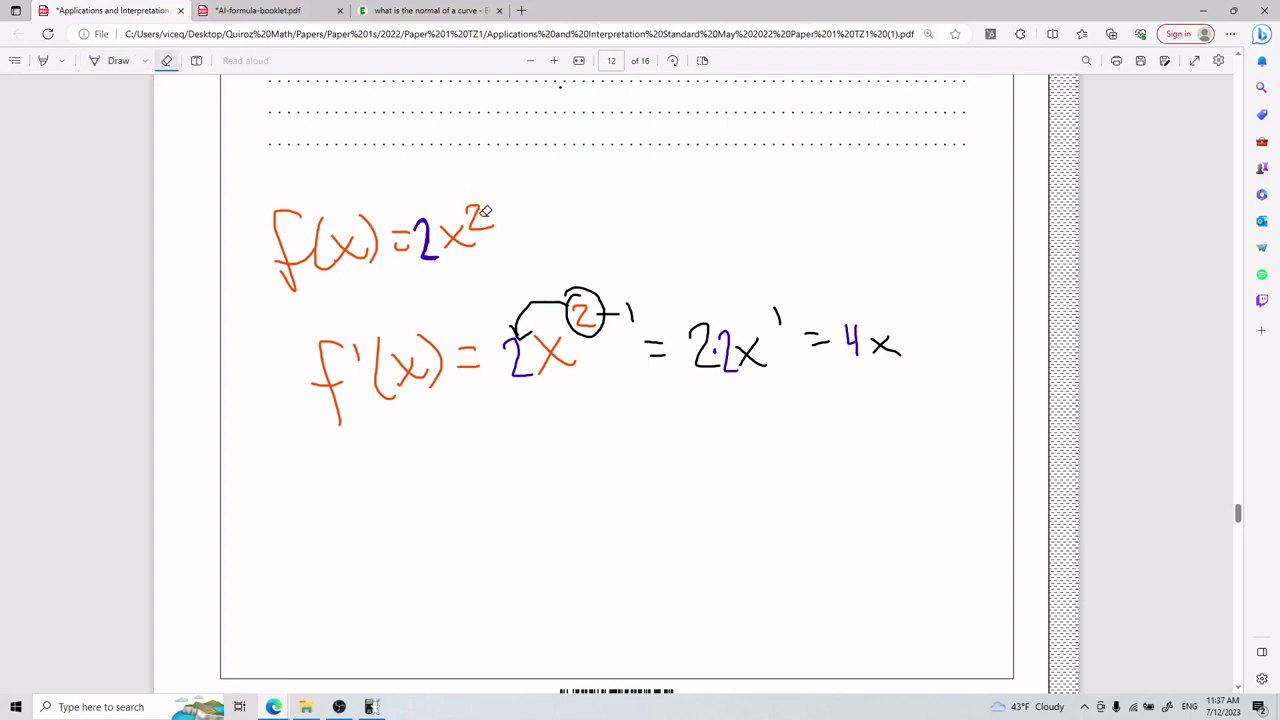
drag(485, 211, 471, 224)
click(114, 61)
click(166, 60)
click(584, 312)
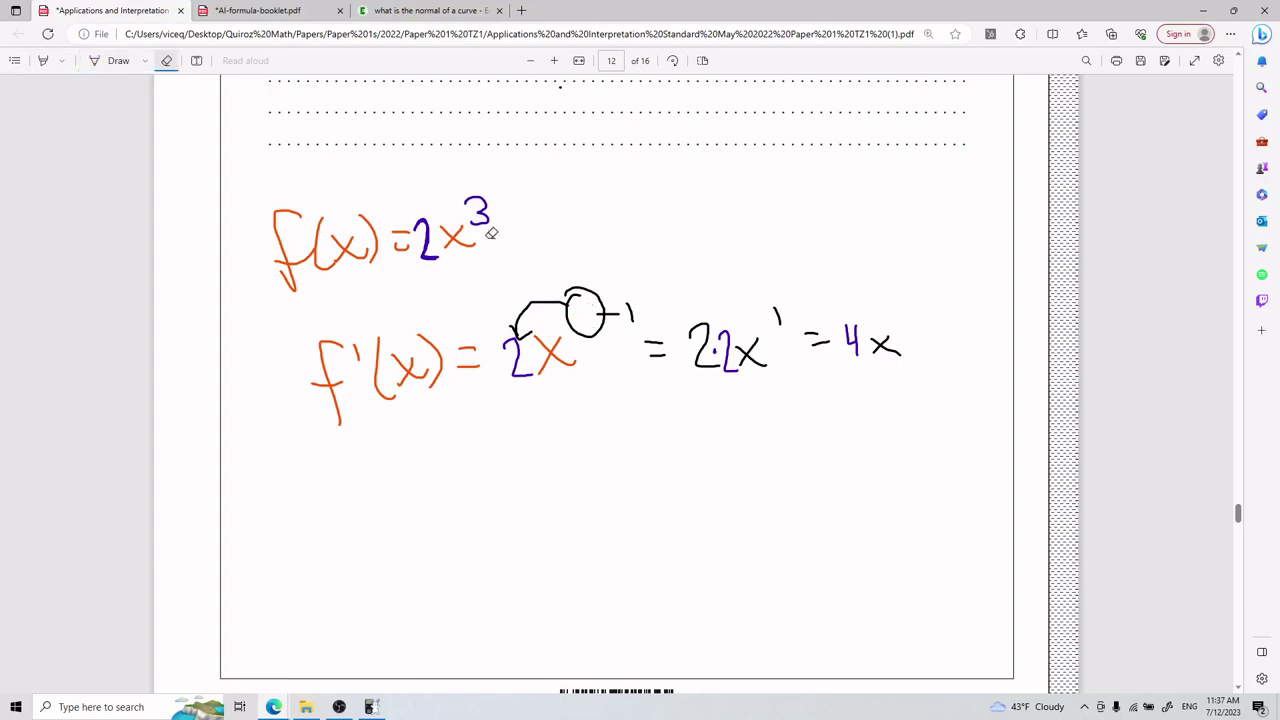
click(118, 60)
drag(572, 299, 578, 318)
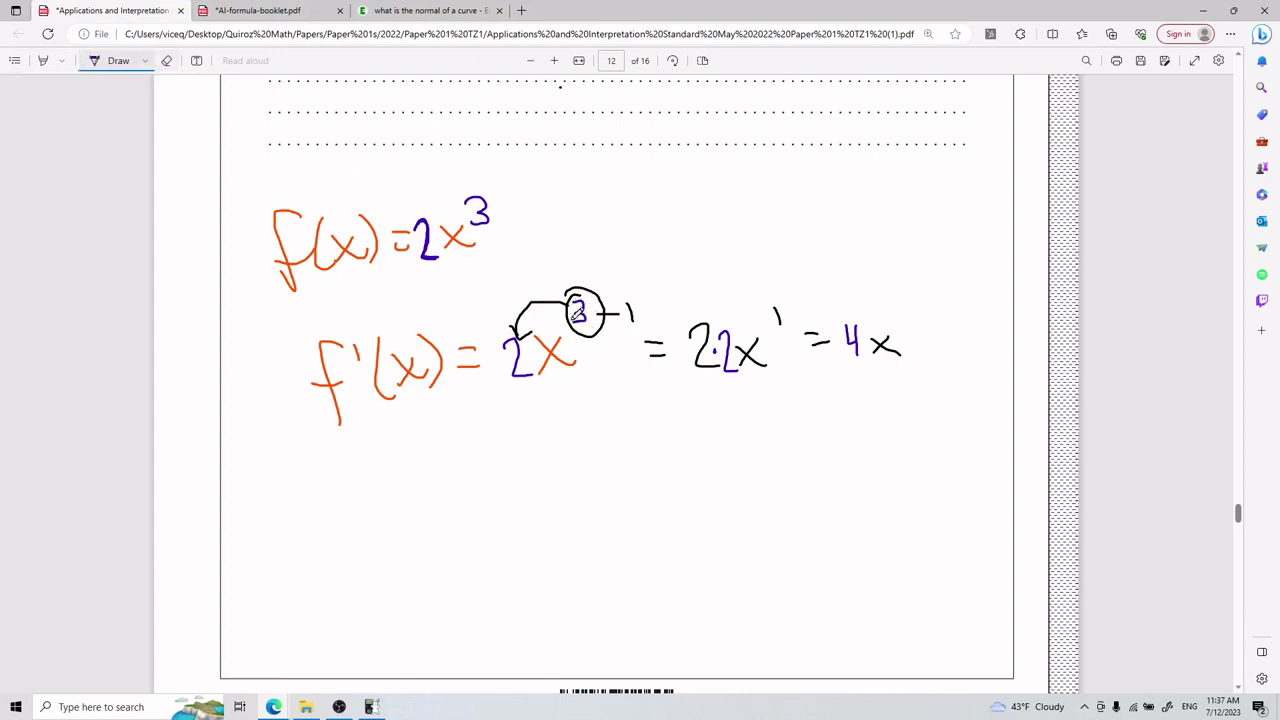
- Replace the exponent 1 with 2 in 2·2x² and make the final result 4x²
click(166, 60)
click(776, 313)
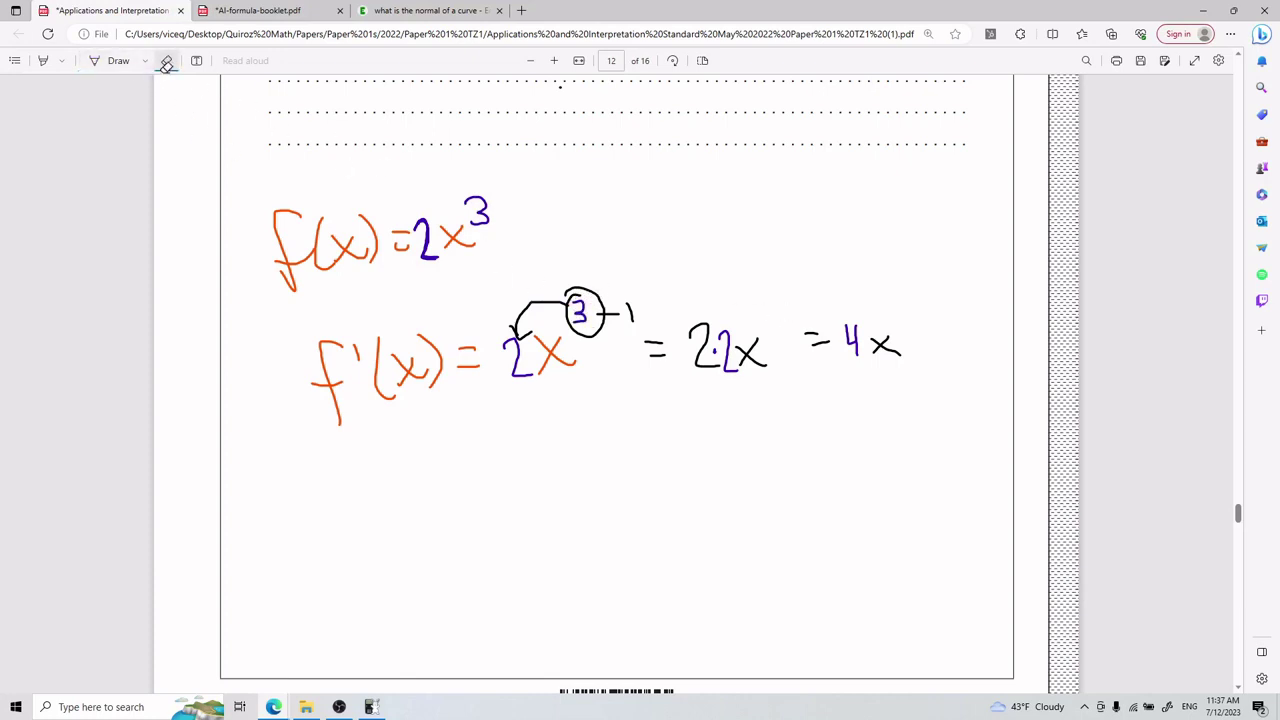
click(118, 60)
drag(767, 320, 778, 336)
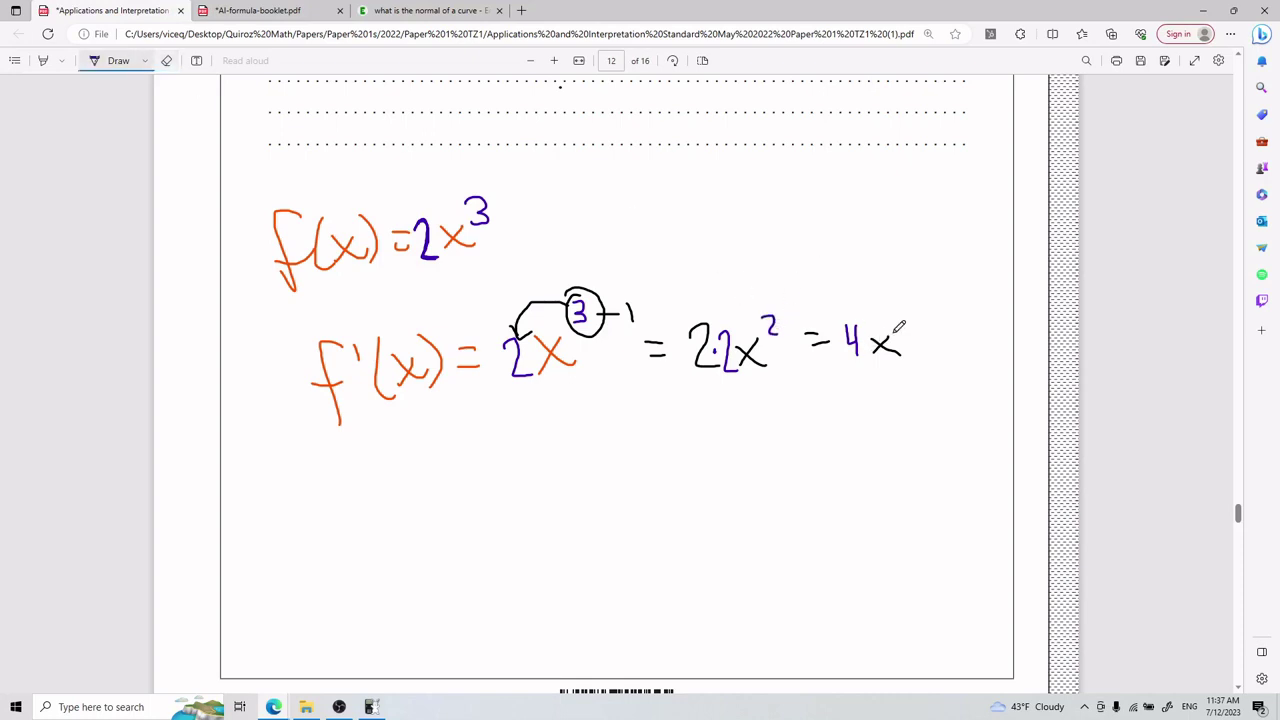
drag(888, 320, 902, 331)
- Scroll up to question 9, circle the 2/x term, then erase that circle
scroll(574, 496, up, 10)
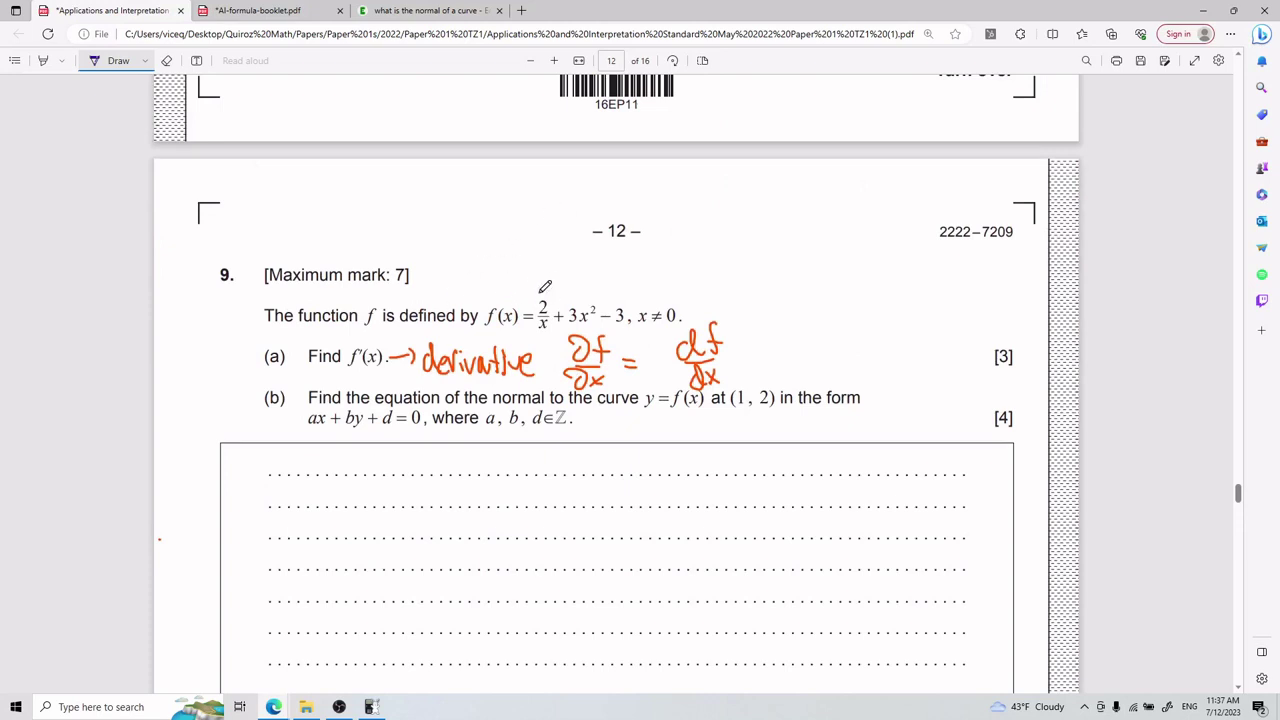
mouse_move(541, 289)
mouse_down()
mouse_move(537, 322)
mouse_move(555, 286)
mouse_move(533, 286)
mouse_up()
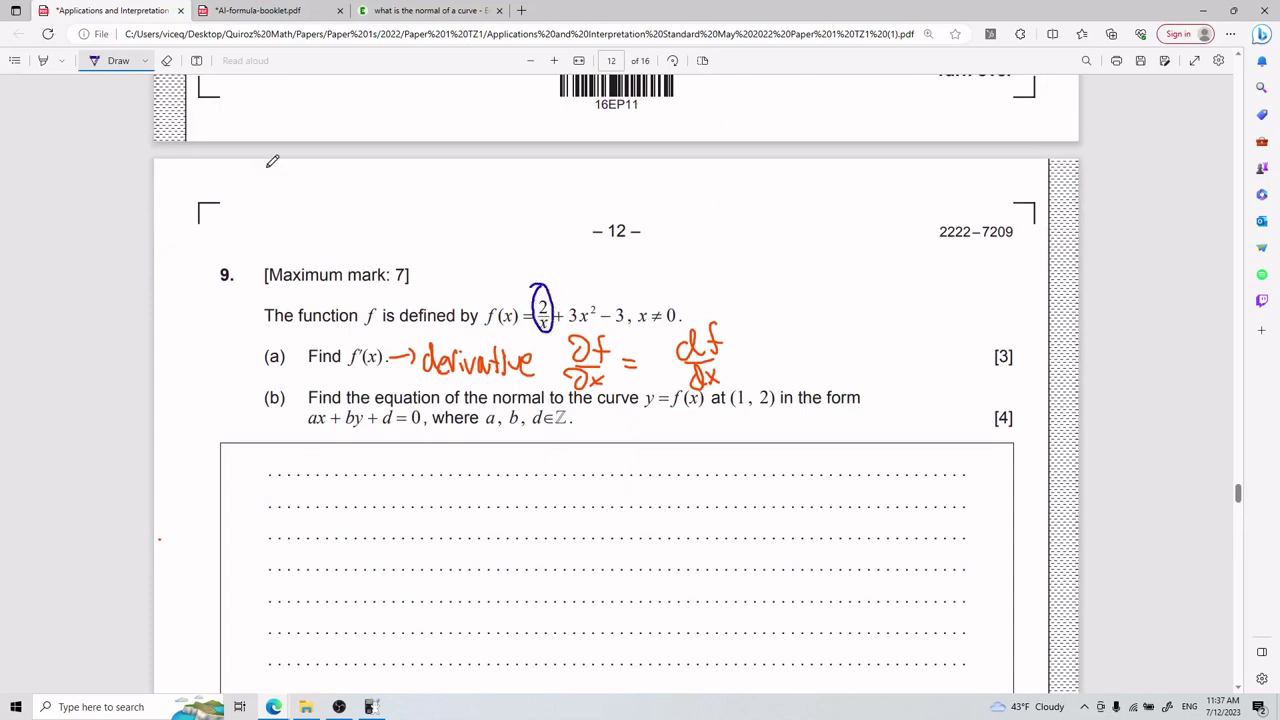
click(167, 61)
click(554, 303)
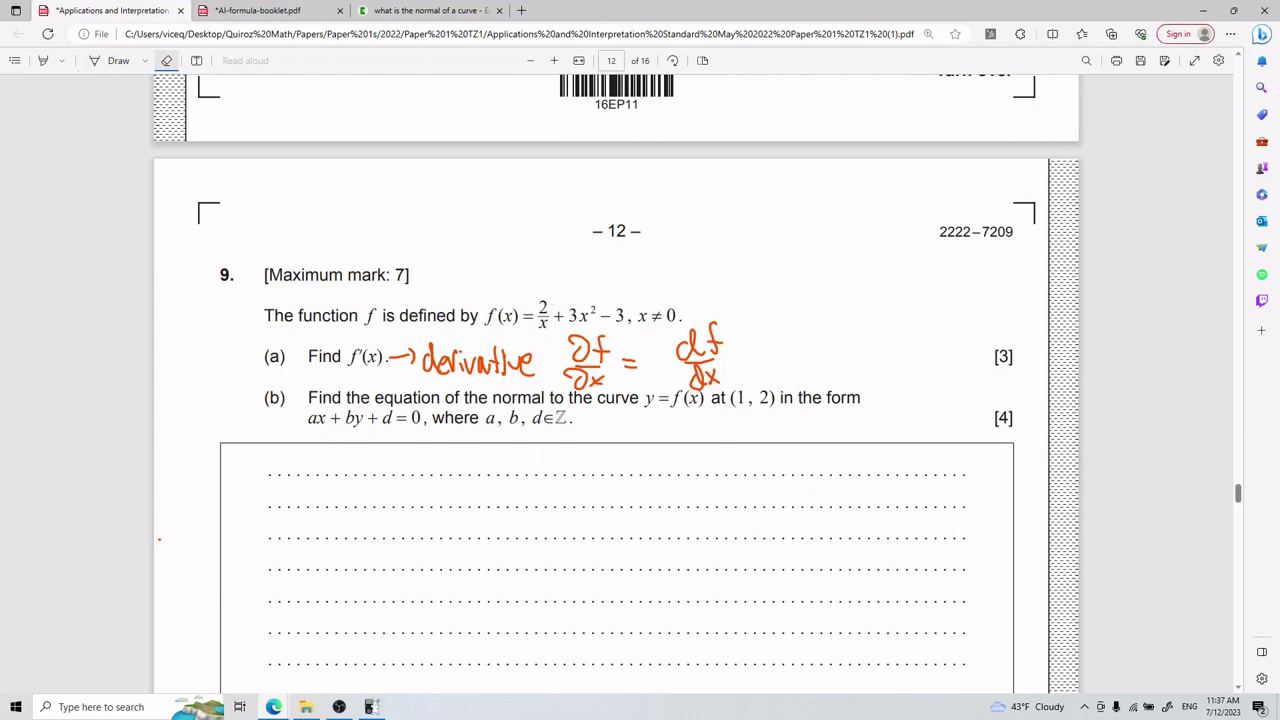
click(100, 60)
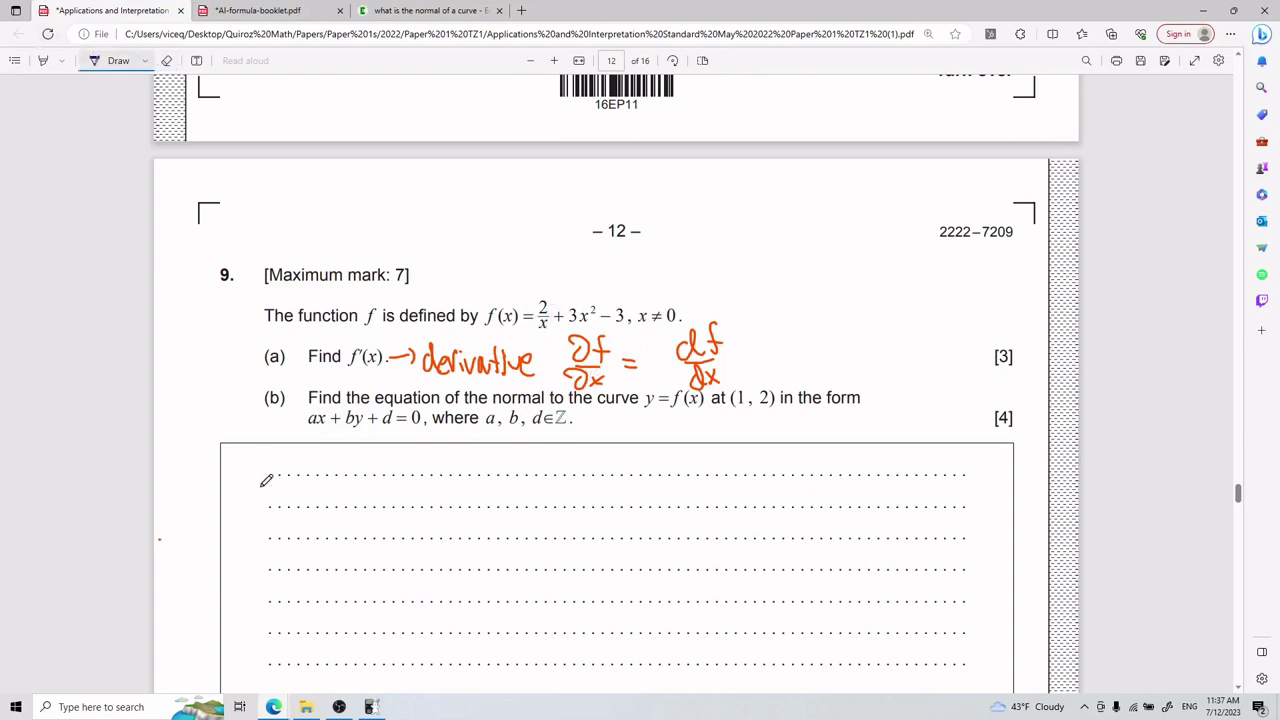
- Write 'a) f(x) = 2/x + 3x² − 3' on the first answer line
drag(263, 484, 259, 514)
drag(276, 492, 281, 518)
mouse_move(346, 486)
mouse_down()
mouse_move(330, 499)
mouse_move(348, 493)
mouse_move(368, 520)
mouse_up()
mouse_move(408, 480)
mouse_down()
mouse_move(380, 512)
mouse_move(404, 512)
mouse_up()
drag(398, 466, 414, 520)
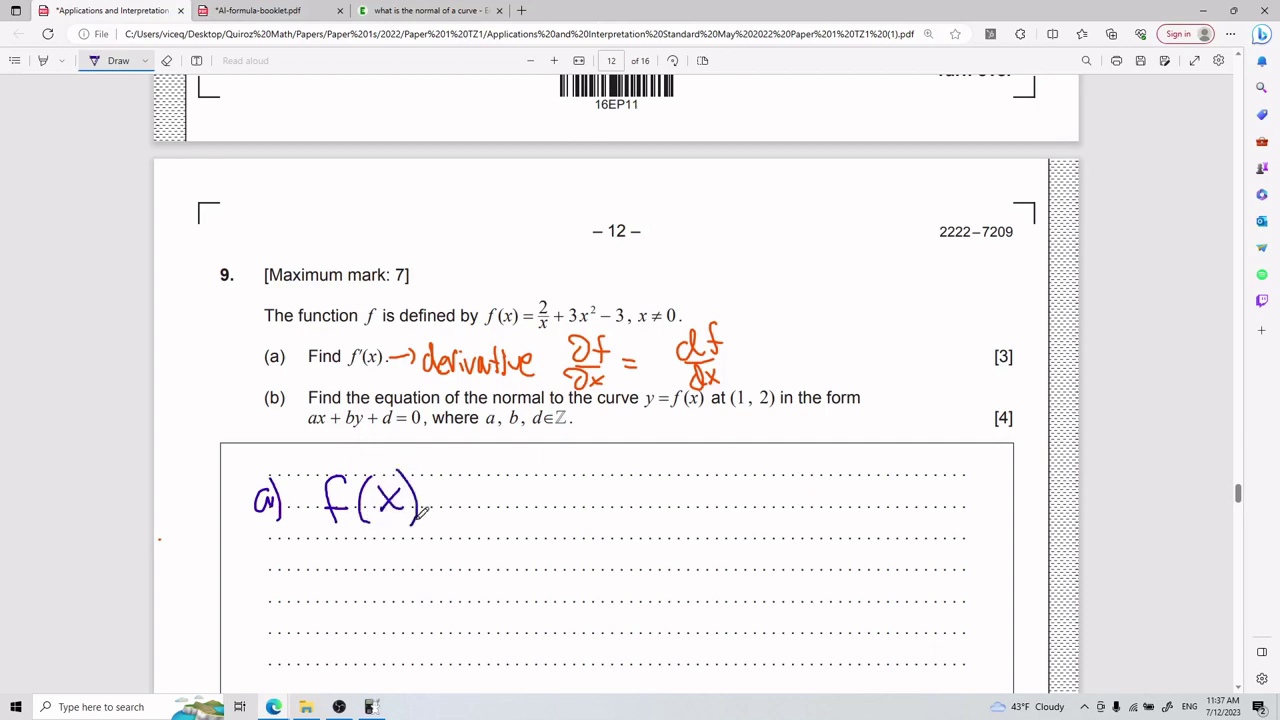
mouse_move(448, 468)
mouse_down()
mouse_move(478, 484)
mouse_move(438, 491)
mouse_up()
mouse_move(425, 500)
mouse_down()
mouse_move(486, 491)
mouse_move(484, 530)
mouse_up()
mouse_move(484, 510)
mouse_down()
mouse_move(458, 532)
mouse_move(518, 504)
mouse_move(510, 515)
mouse_move(566, 516)
mouse_move(582, 492)
mouse_move(622, 510)
mouse_up()
scroll(563, 489, down, 3)
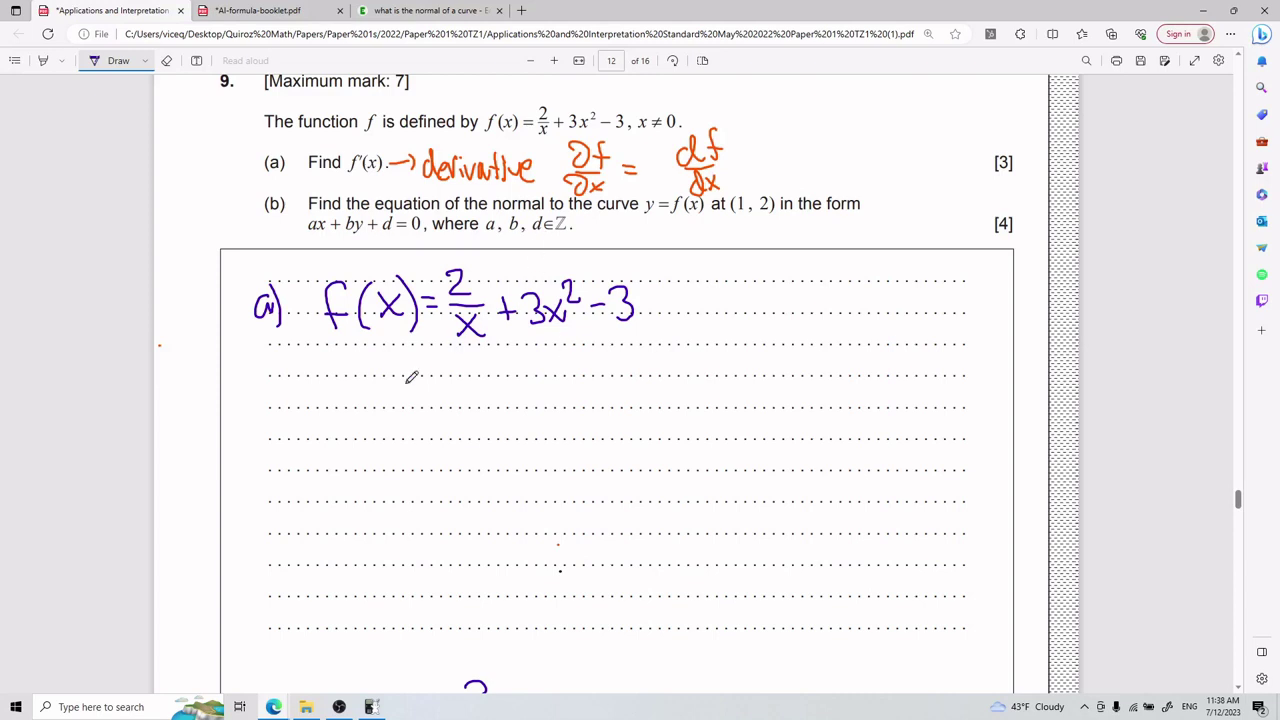
- Write f(x) = 2x⁻¹ + 3x² − 3 on the next line, then circle x and x⁻¹ in black
scroll(316, 240, down, 2)
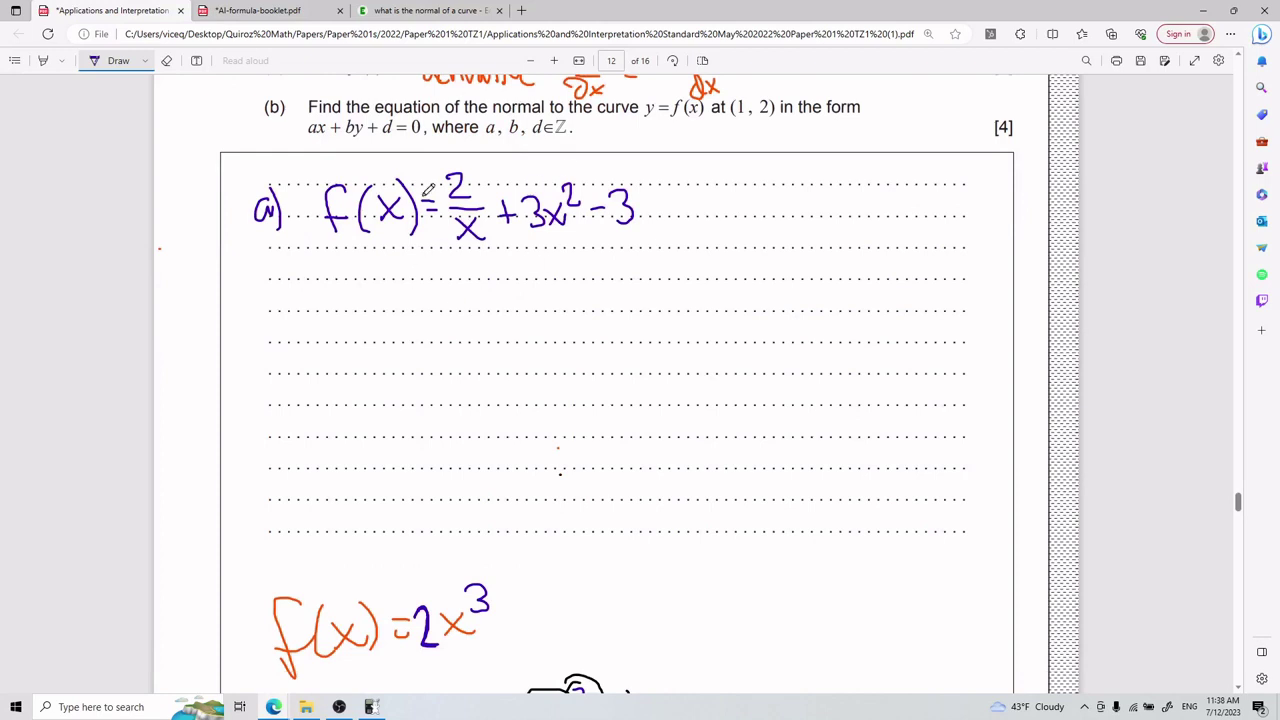
mouse_move(292, 290)
mouse_down()
mouse_move(274, 348)
mouse_move(306, 318)
mouse_move(304, 346)
mouse_move(344, 342)
mouse_up()
mouse_move(342, 312)
mouse_down()
mouse_move(320, 344)
mouse_move(346, 346)
mouse_up()
mouse_move(362, 314)
mouse_down()
mouse_move(476, 340)
mouse_move(446, 342)
mouse_up()
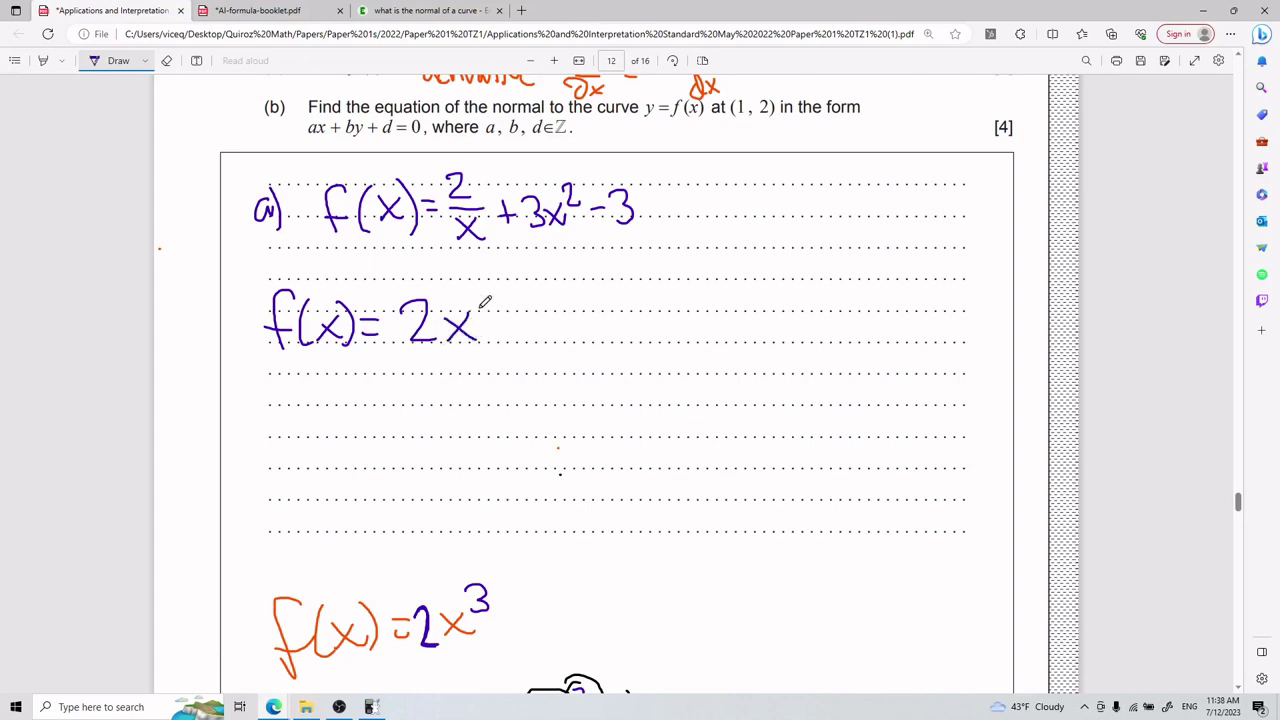
drag(462, 299, 516, 326)
mouse_move(502, 314)
mouse_down()
mouse_move(546, 306)
mouse_move(534, 336)
mouse_up()
mouse_move(563, 328)
mouse_down()
mouse_move(569, 318)
mouse_move(580, 340)
mouse_up()
mouse_move(568, 292)
mouse_down()
mouse_move(603, 323)
mouse_move(609, 302)
mouse_move(614, 340)
mouse_up()
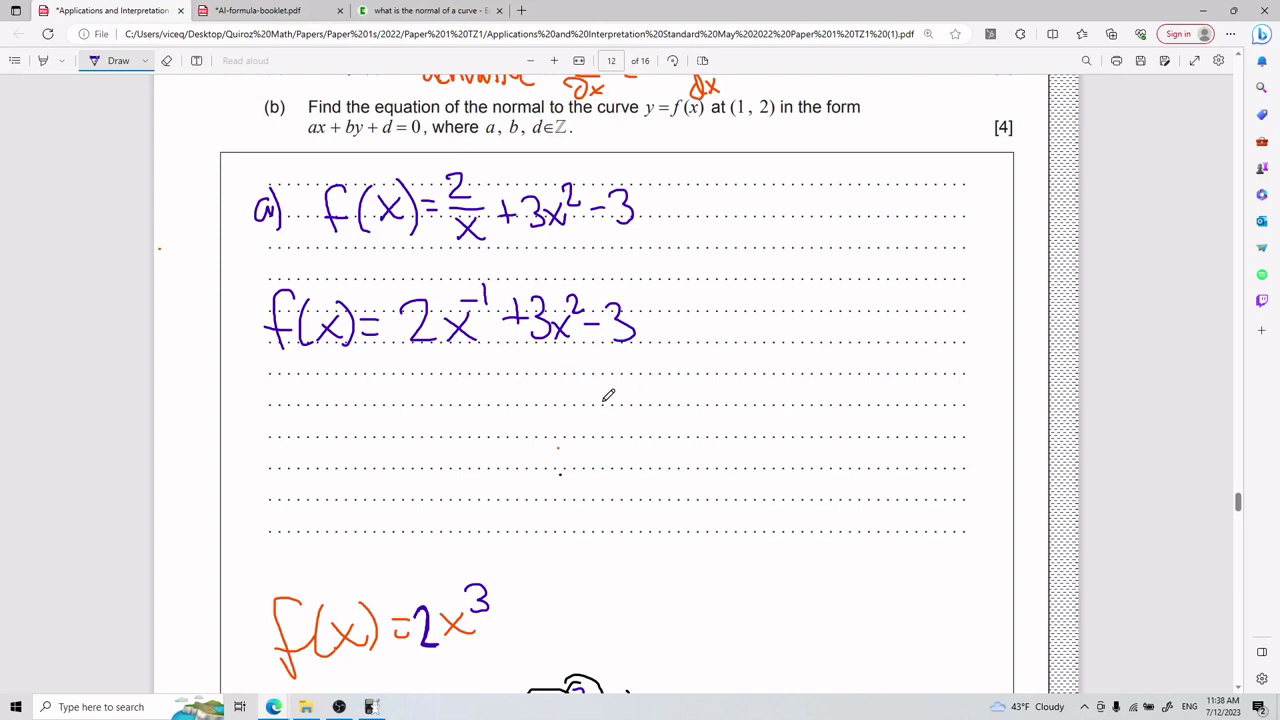
click(145, 60)
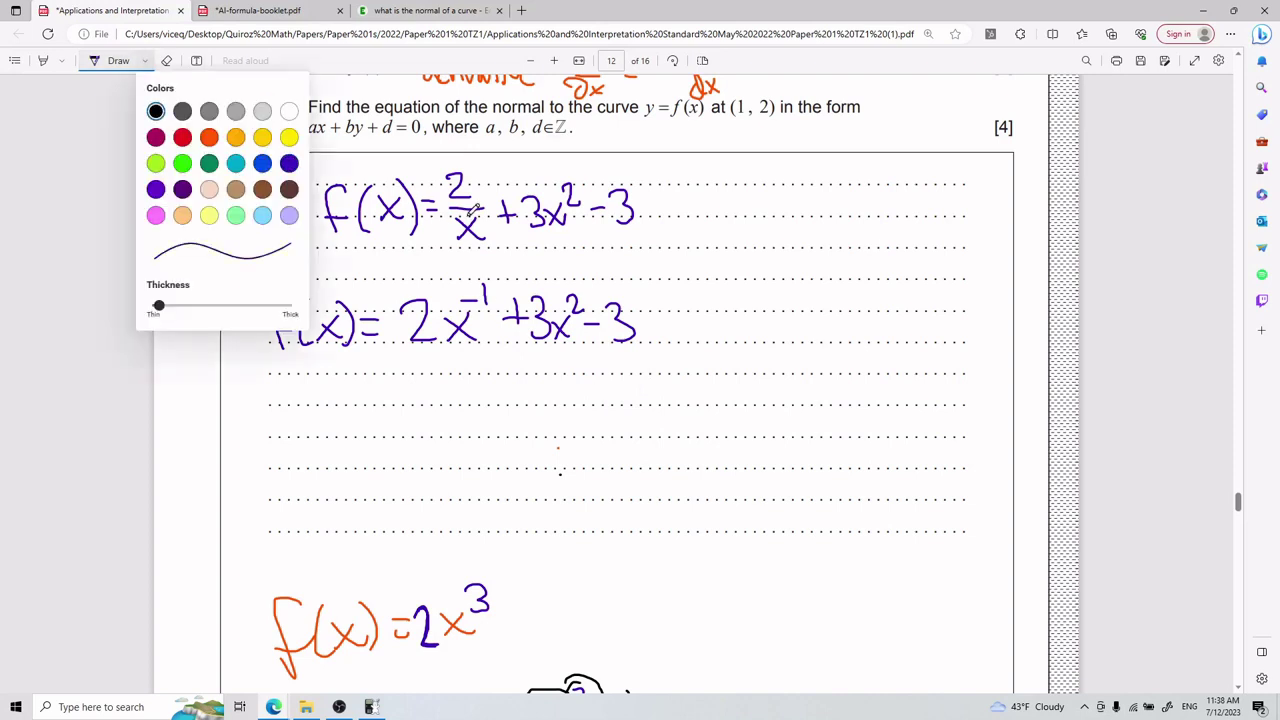
mouse_move(472, 208)
mouse_down()
mouse_move(448, 240)
mouse_move(462, 207)
mouse_up()
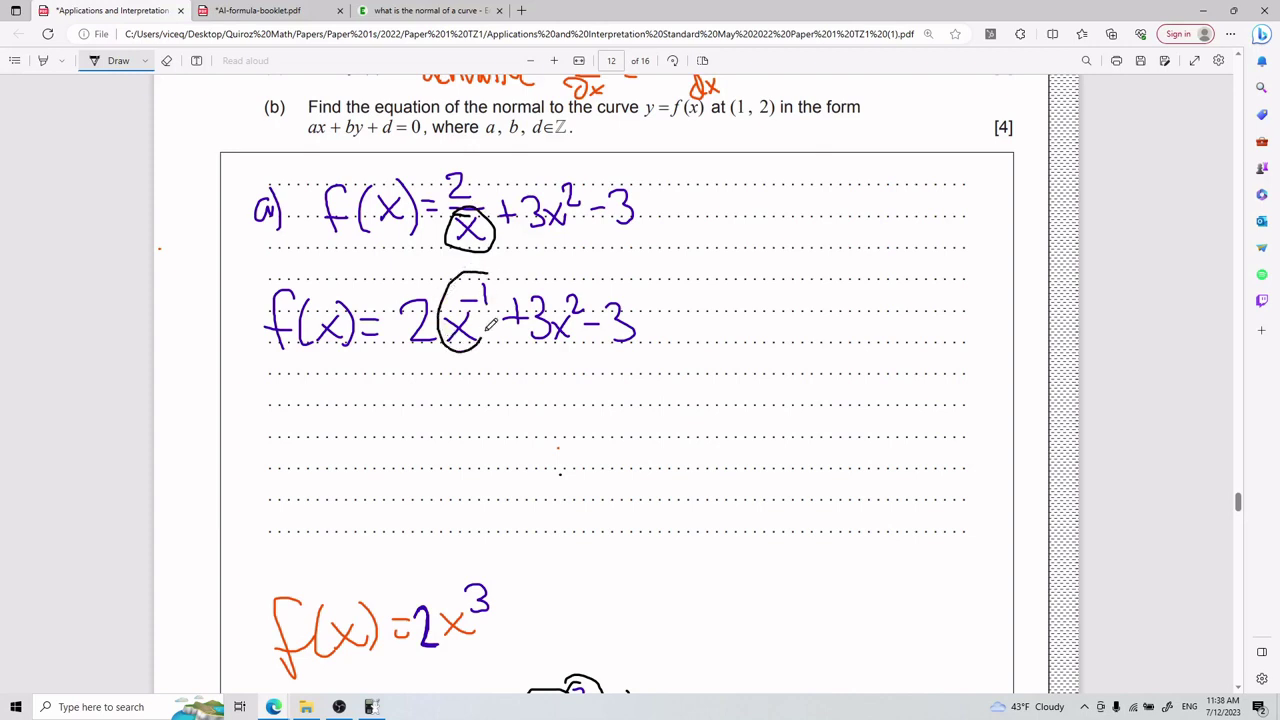